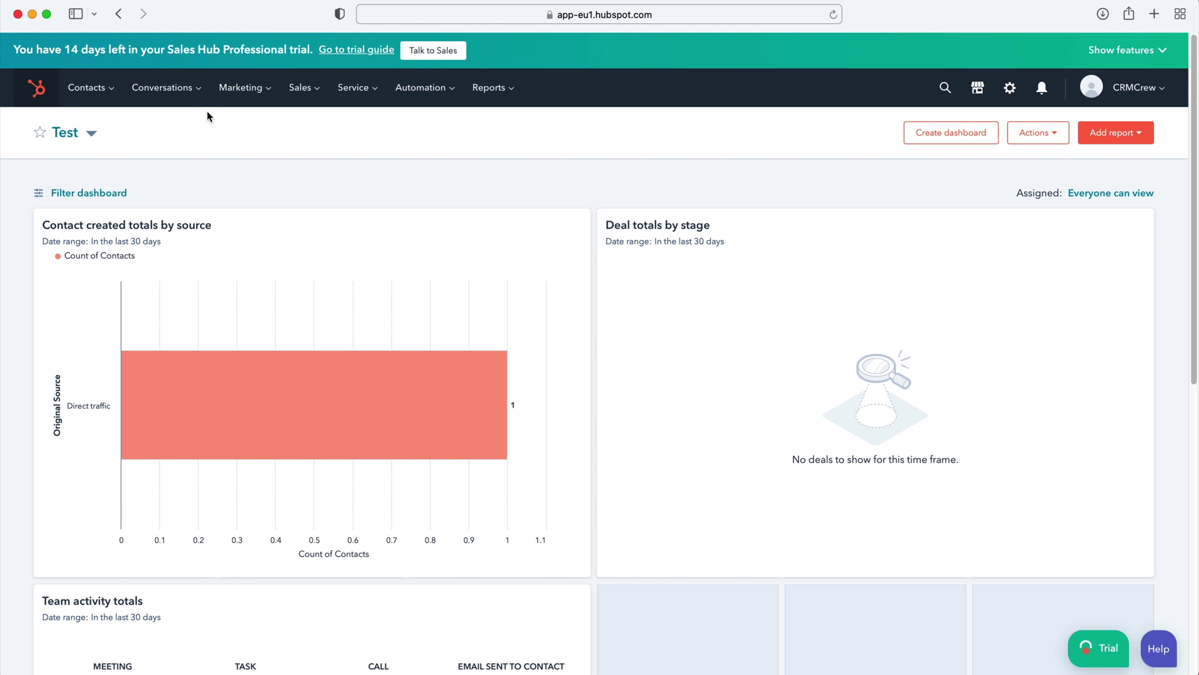
Open HubSpot's Automation menu in the top navigation to reach Workflows.
left_click(451, 93)
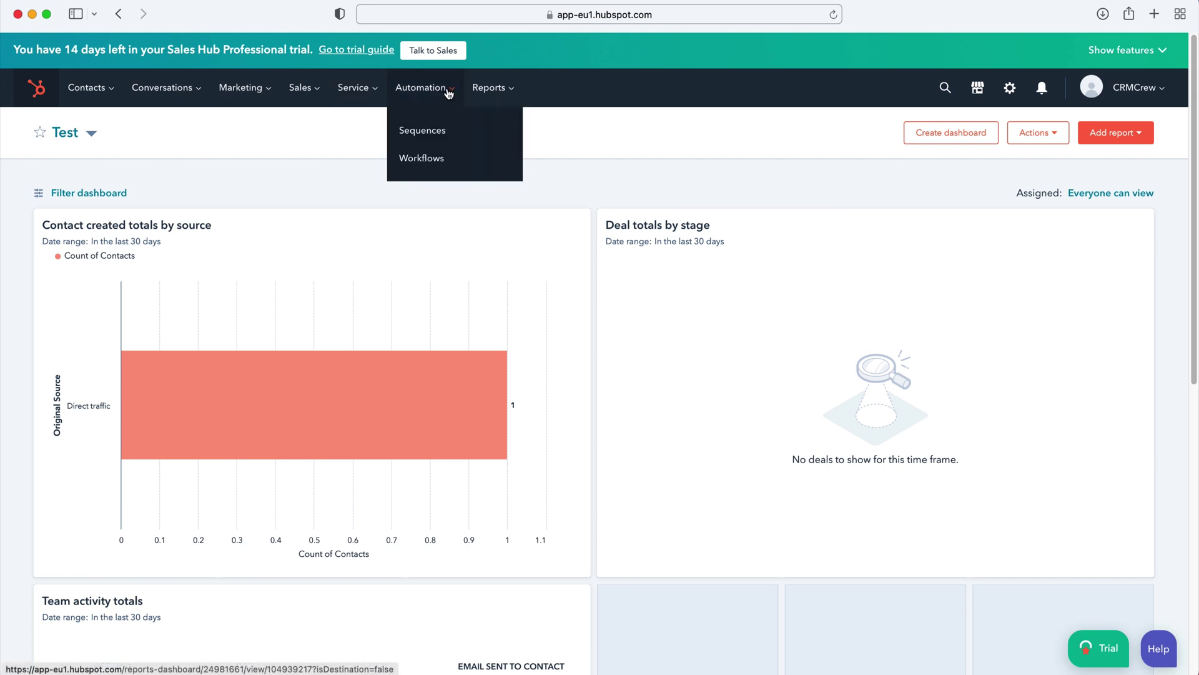
left_click(429, 166)
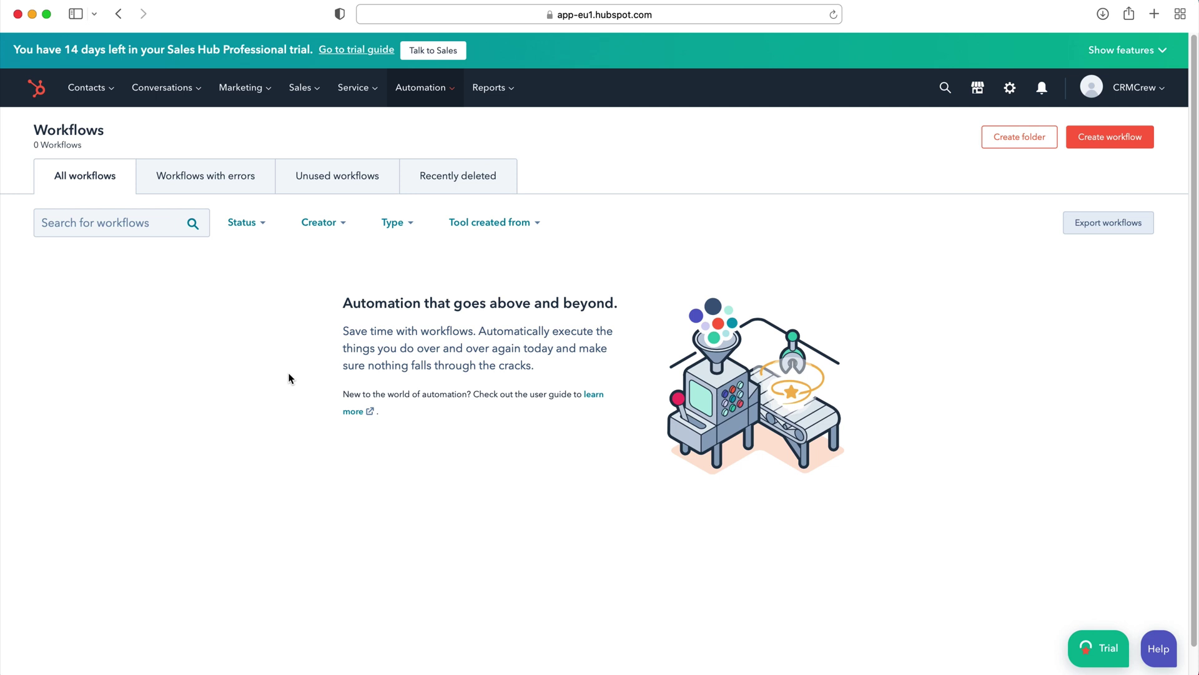
left_click(734, 163)
Start a new workflow, preview the Assign new web leads template, then return to Start from scratch.
left_click(1114, 142)
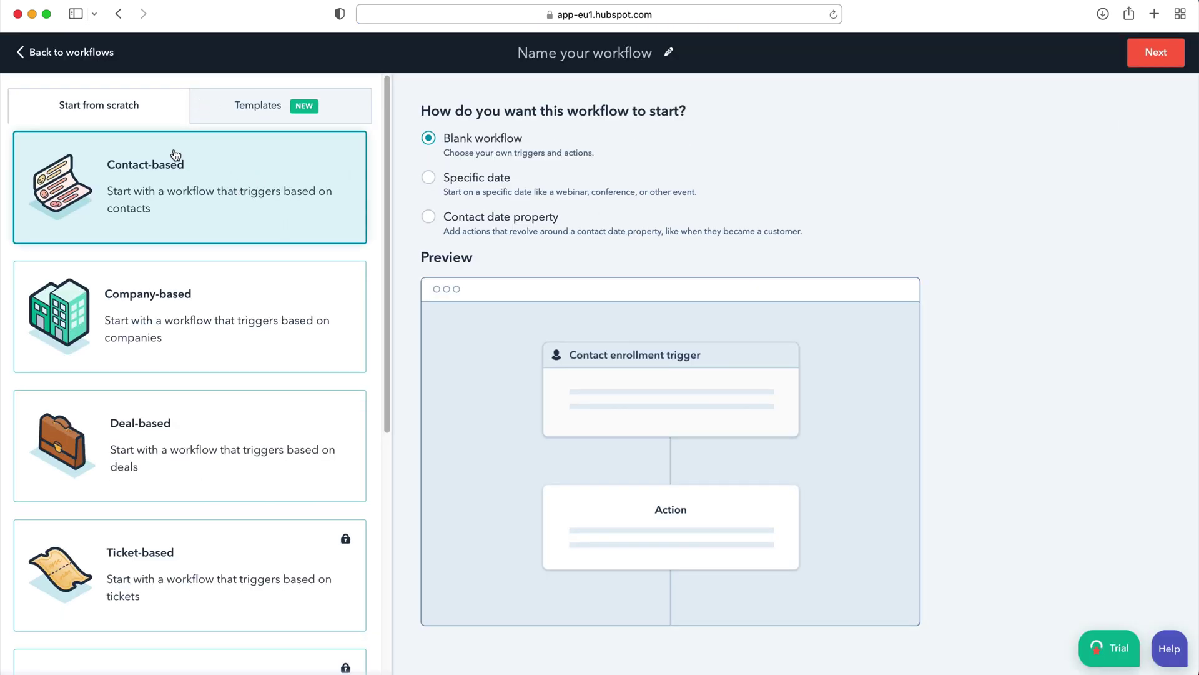
left_click(258, 105)
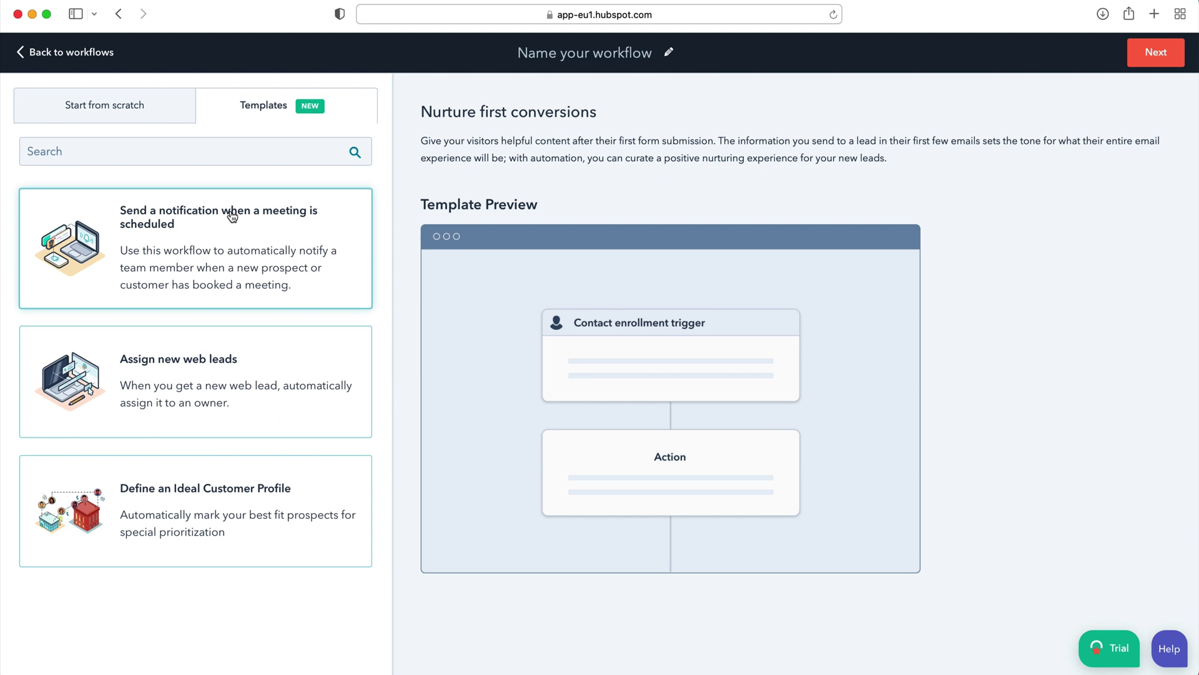
left_click(316, 403)
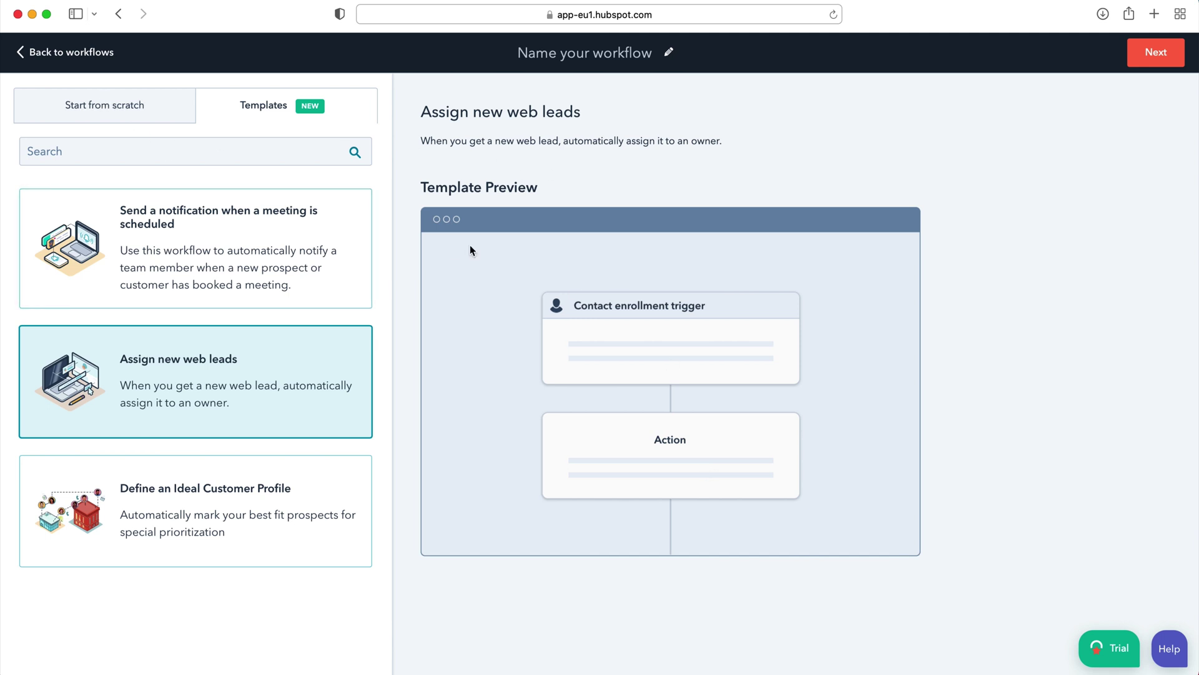
left_click(87, 105)
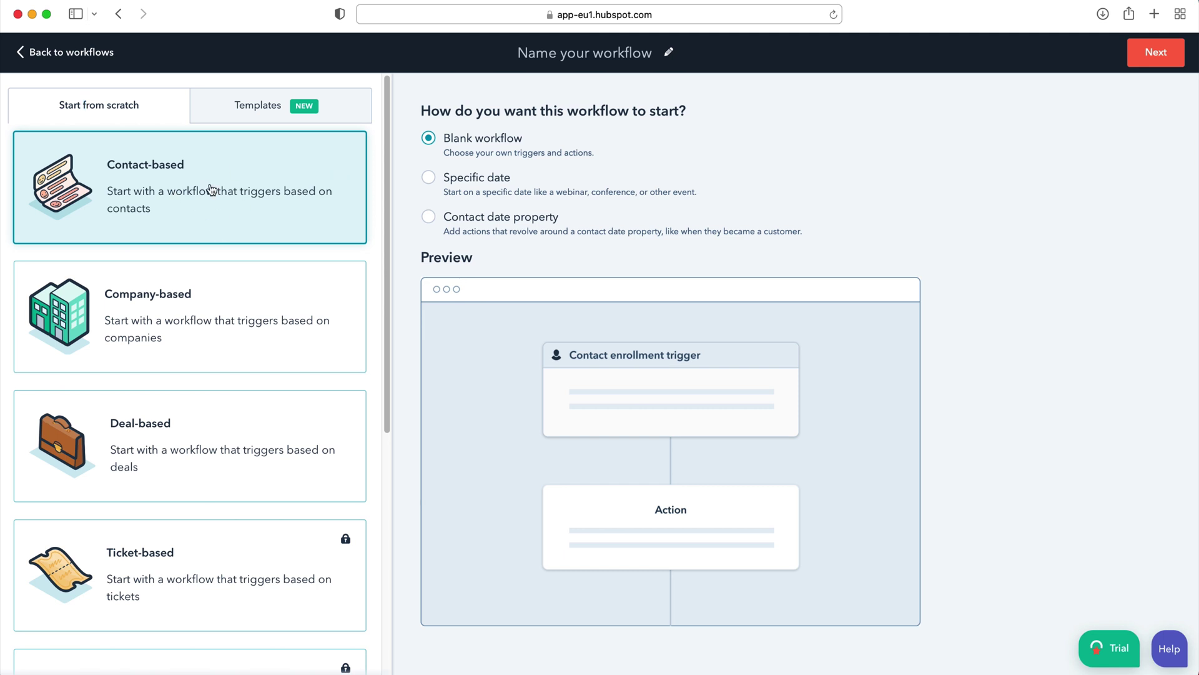
scroll(131, 491, "down", 10)
scroll(139, 484, "up", 10)
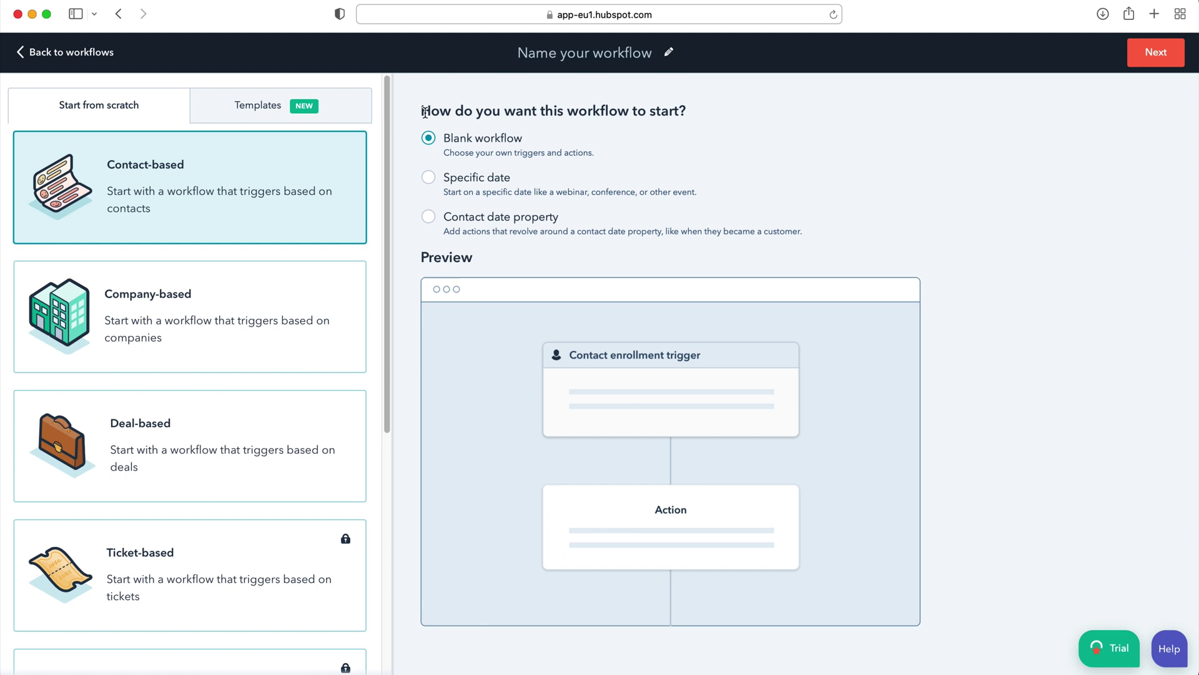
left_click_drag(424, 112, 690, 112)
left_click(695, 113)
left_click(495, 180)
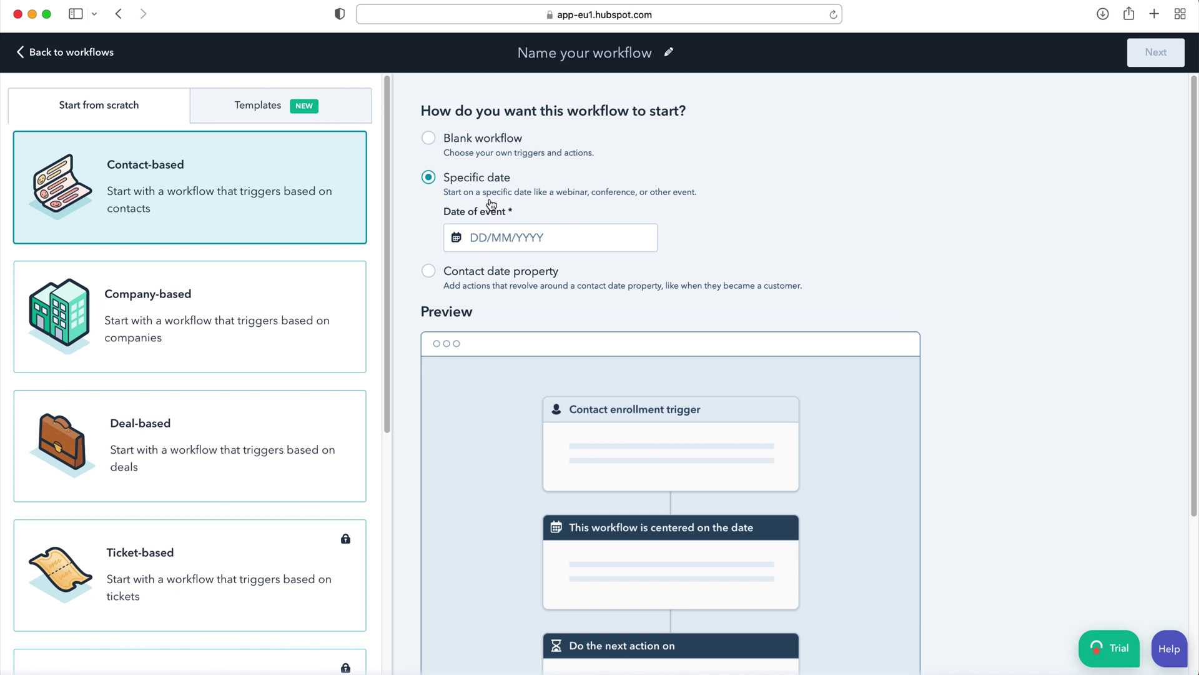
left_click(488, 152)
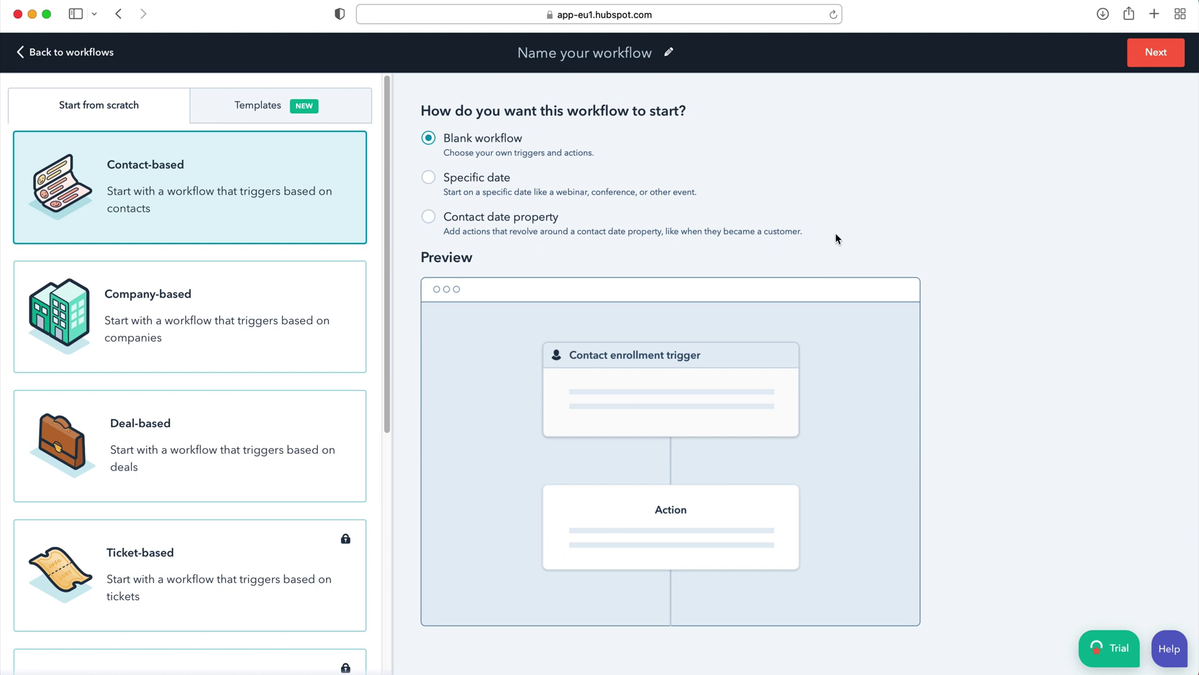
left_click(628, 234)
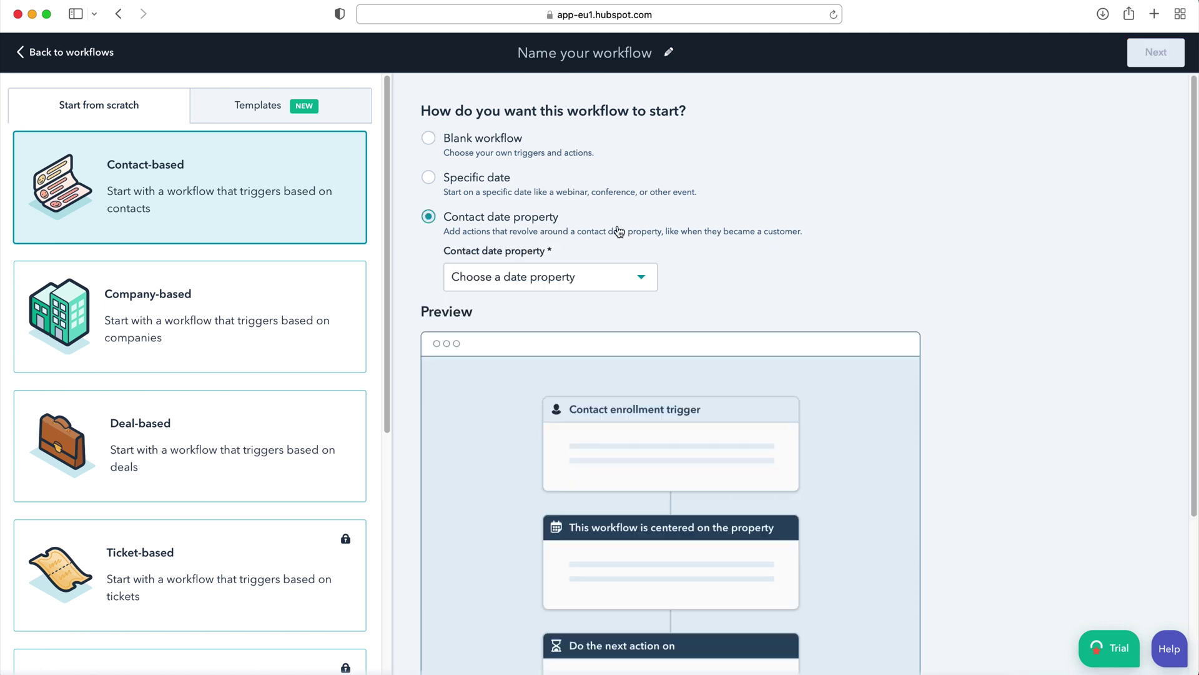
left_click(564, 278)
scroll(691, 331, "down", 10)
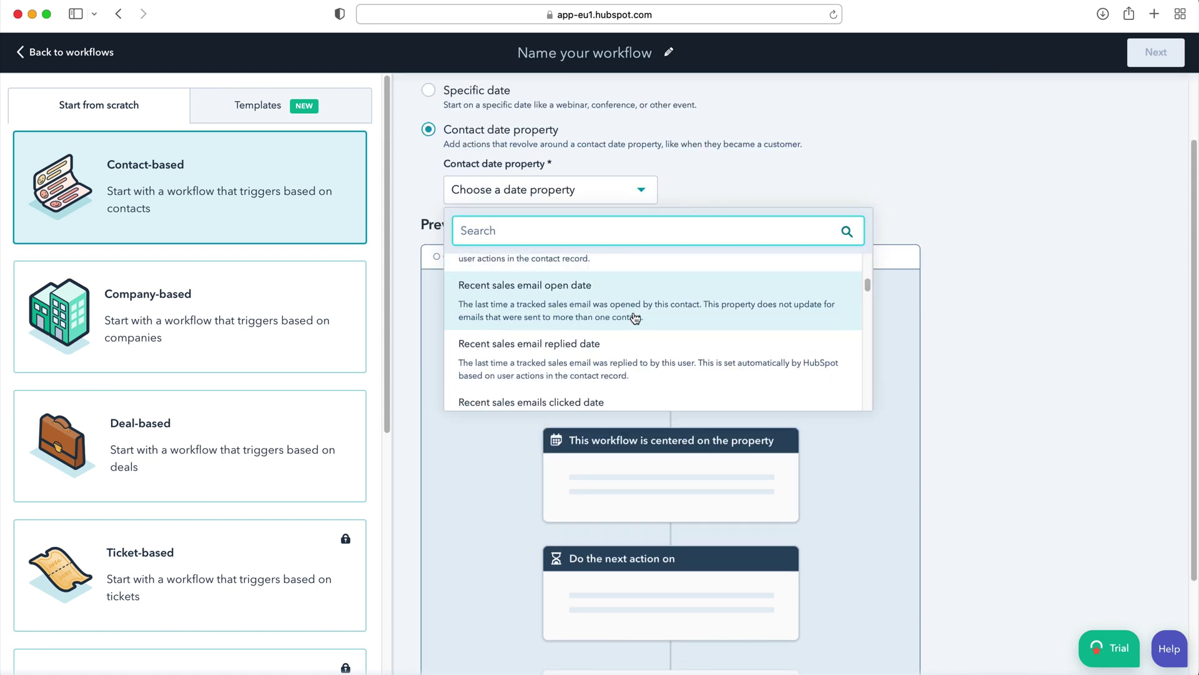
left_click(830, 161)
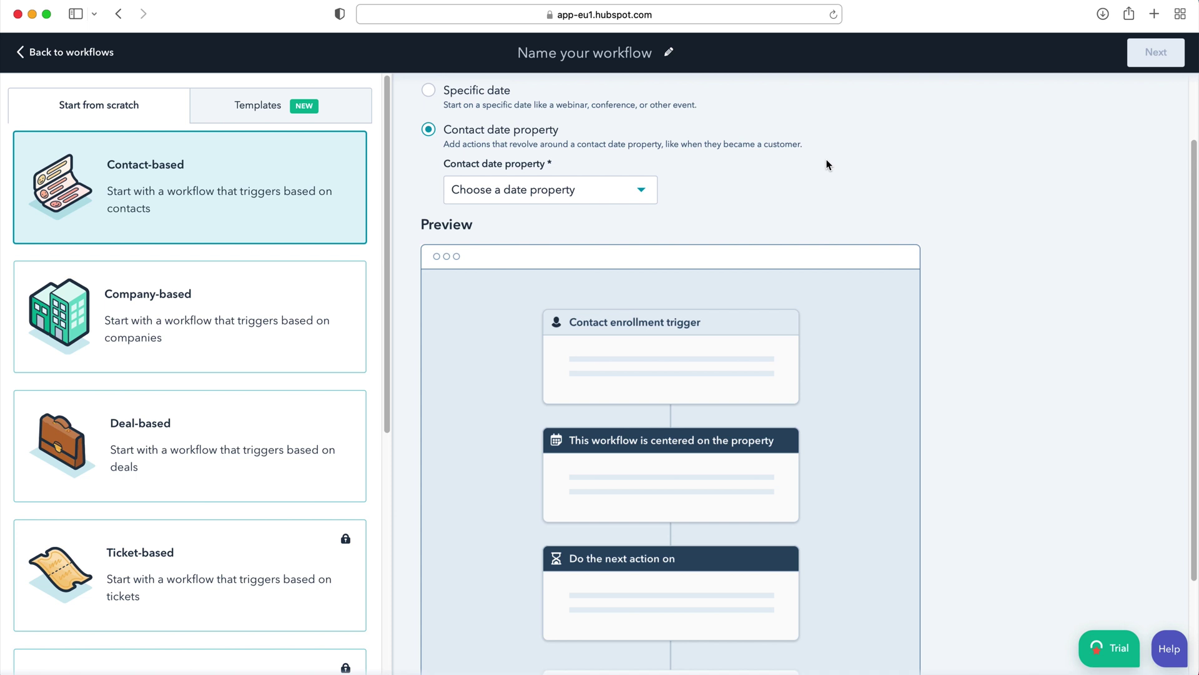
scroll(629, 201, "up", 3)
left_click(460, 153)
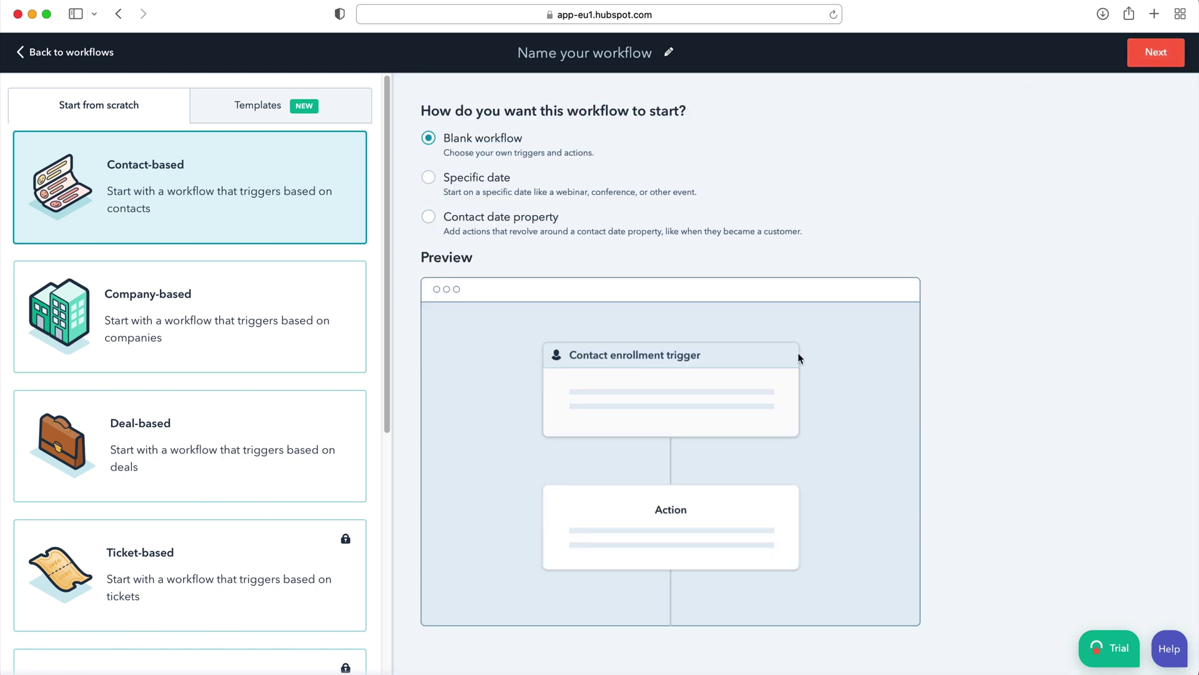
In the workflow editor, filter enrollment on contact property First conversion date 'is unknown'.
left_click(1147, 55)
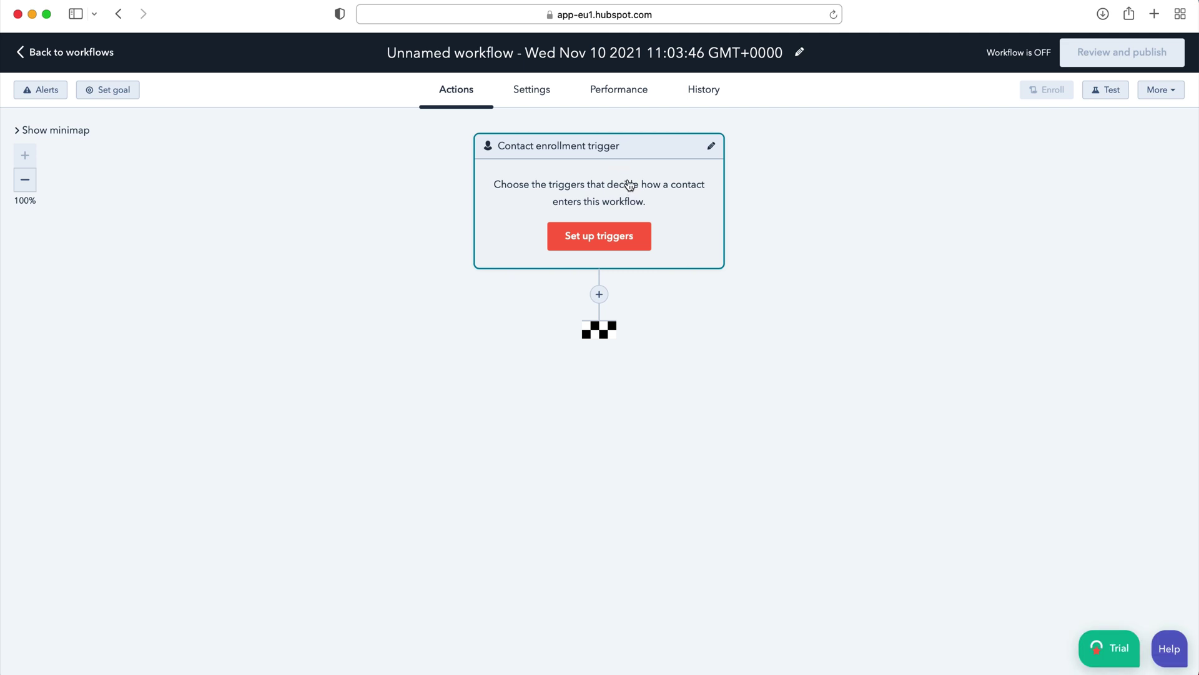
left_click(611, 241)
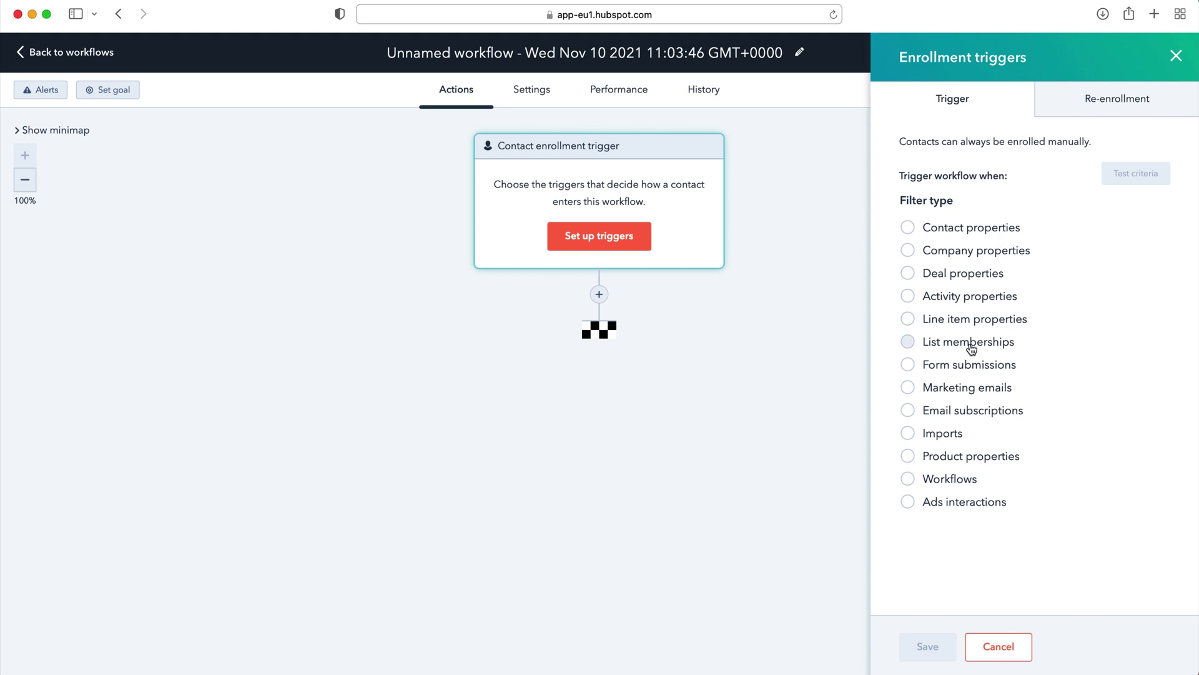
left_click(970, 230)
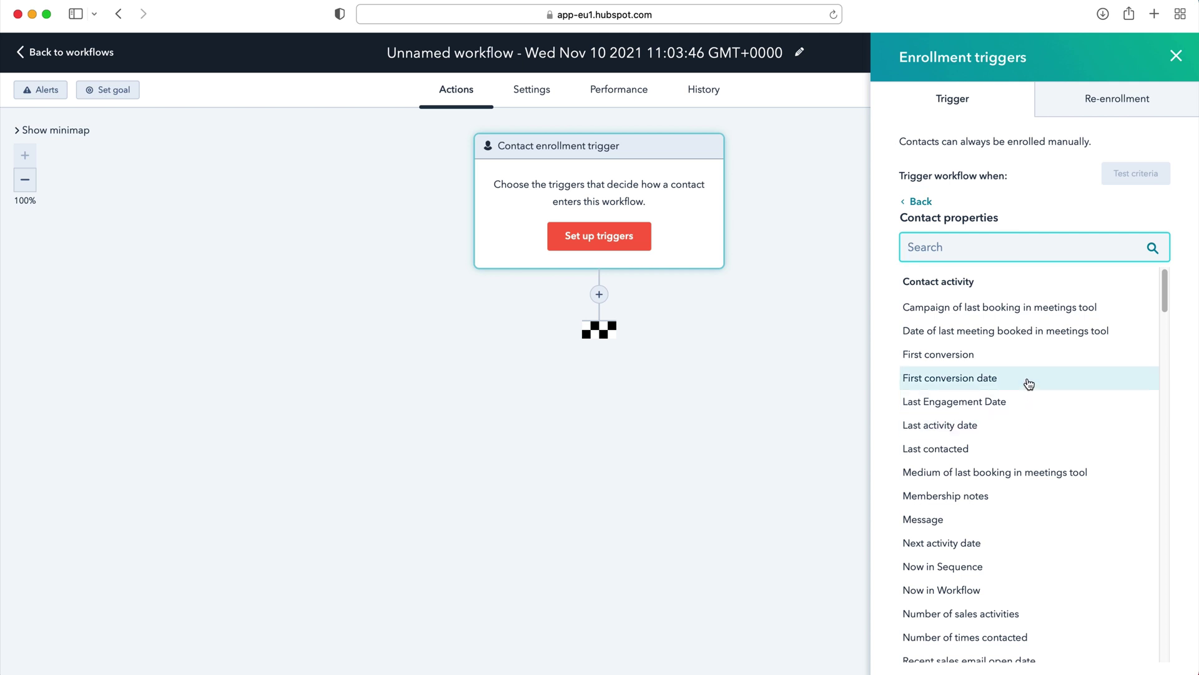
scroll(1025, 340, "down", 5)
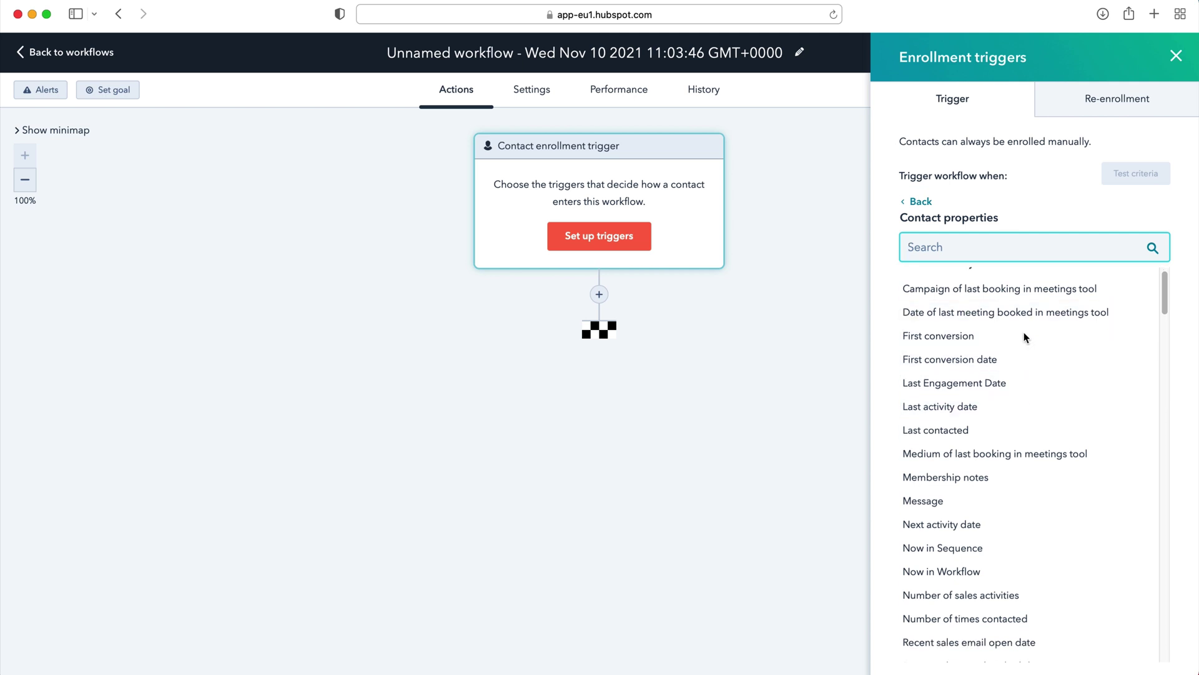
scroll(1025, 340, "down", 4)
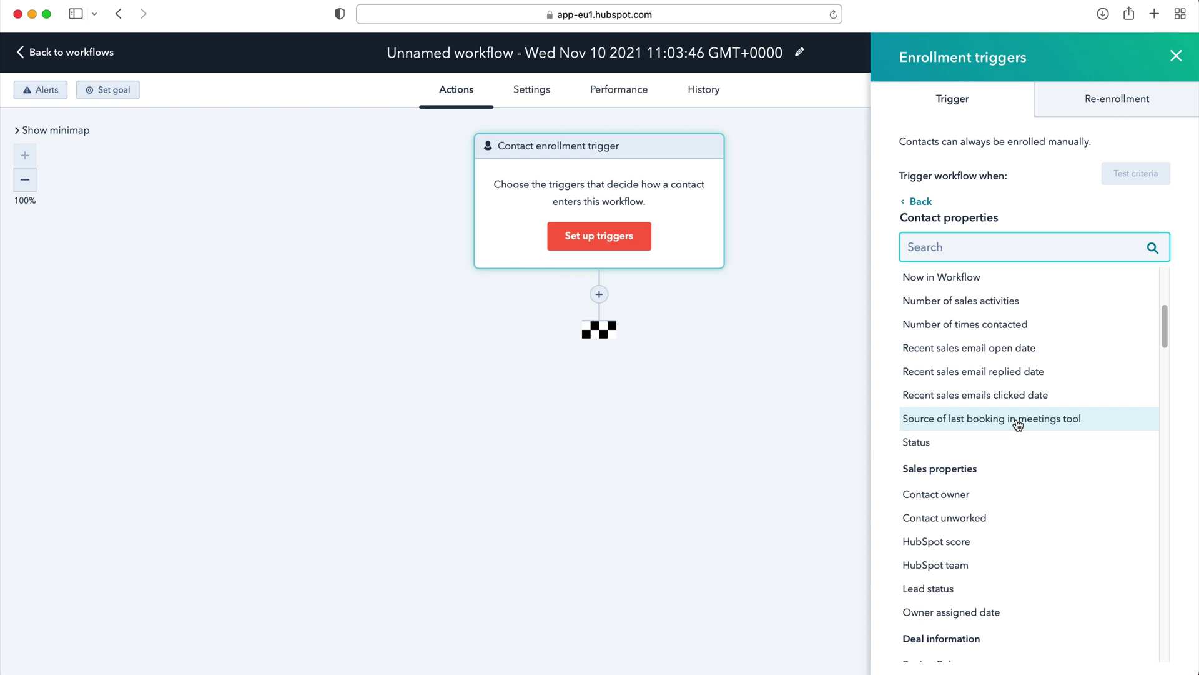
scroll(999, 487, "up", 10)
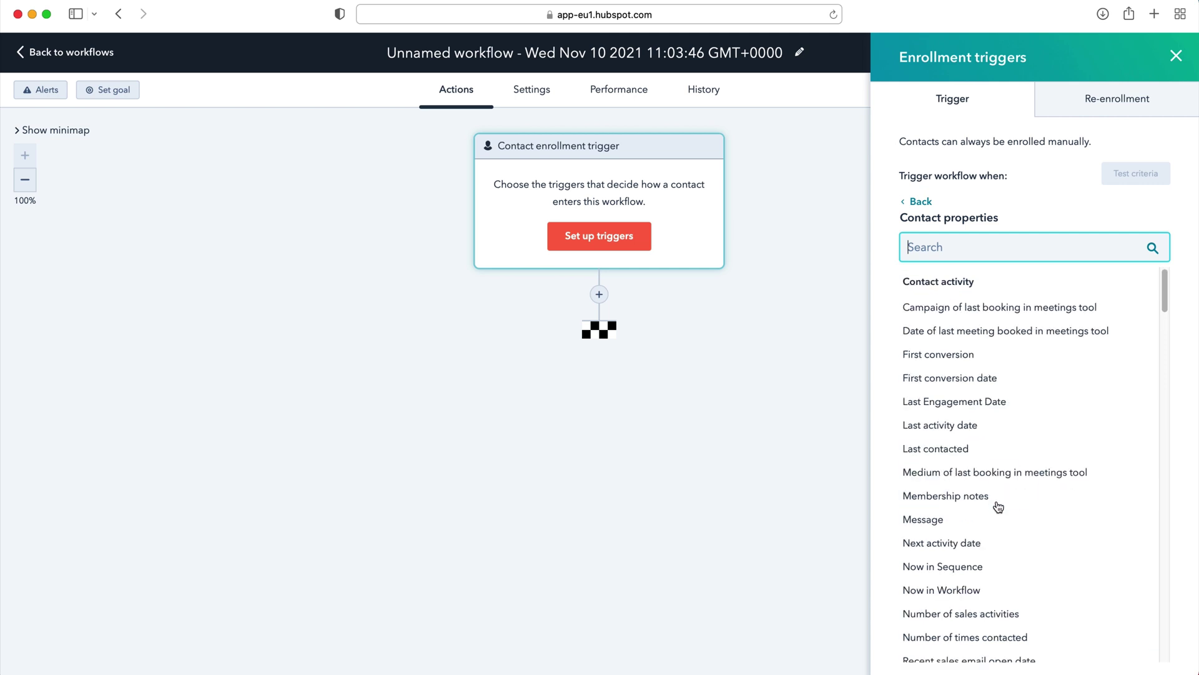
left_click(993, 379)
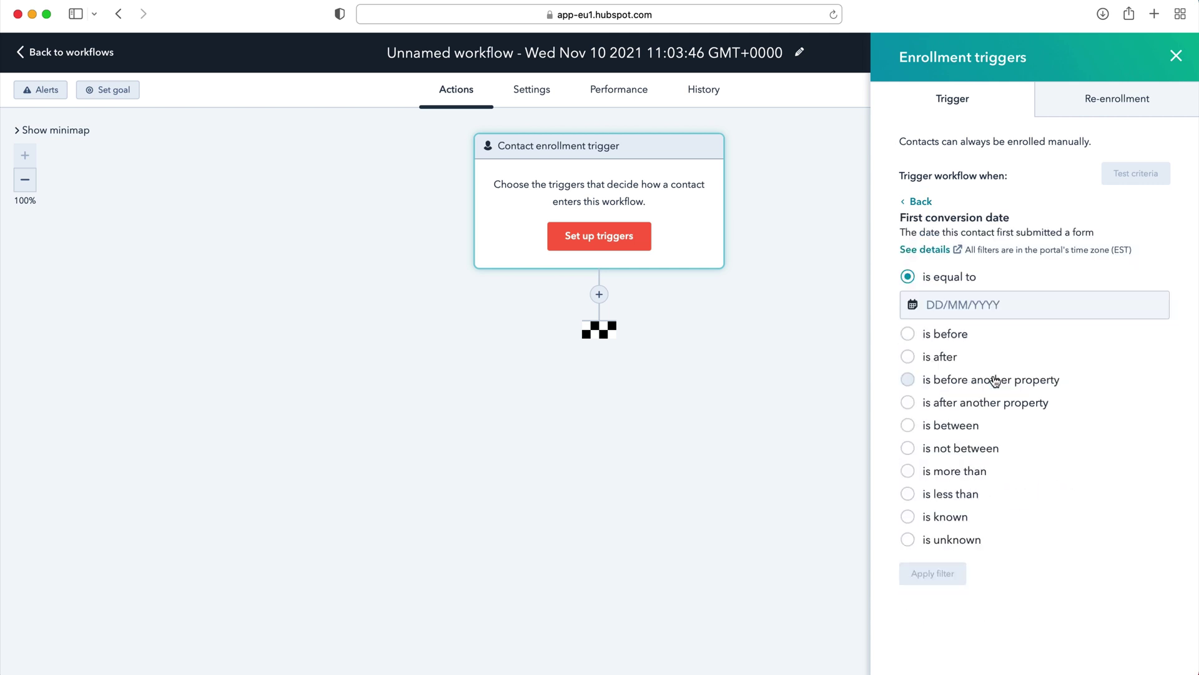
left_click(934, 539)
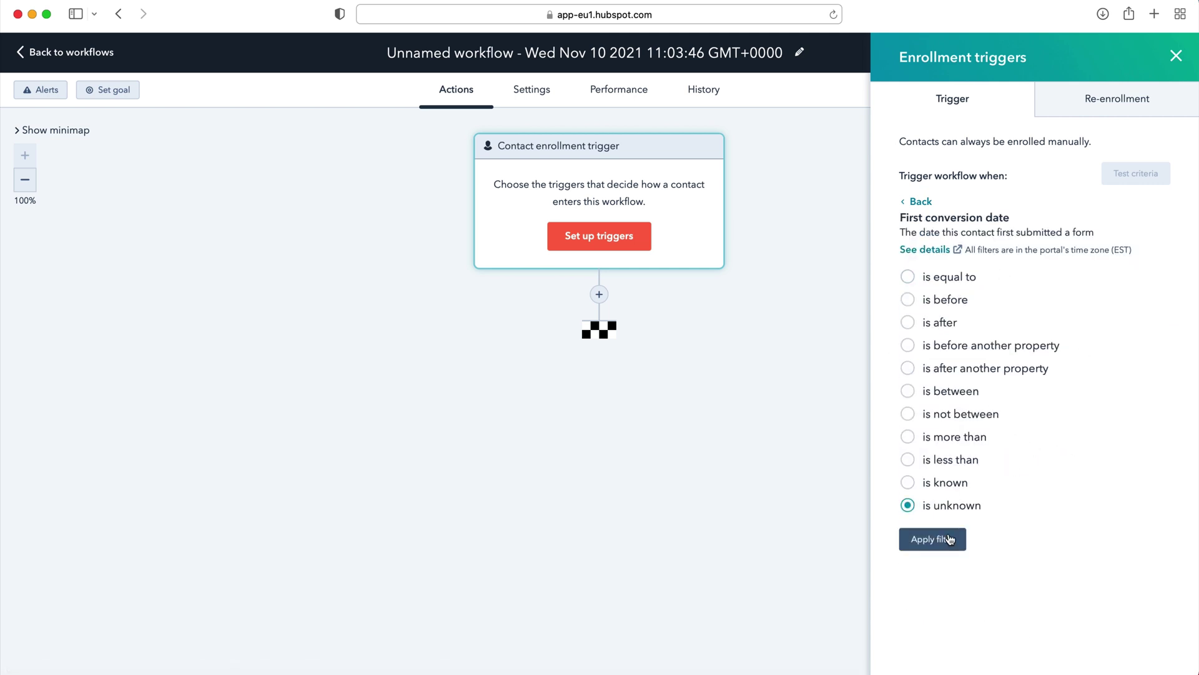
Apply the 'is unknown' filter and save the enrollment trigger.
left_click(912, 541)
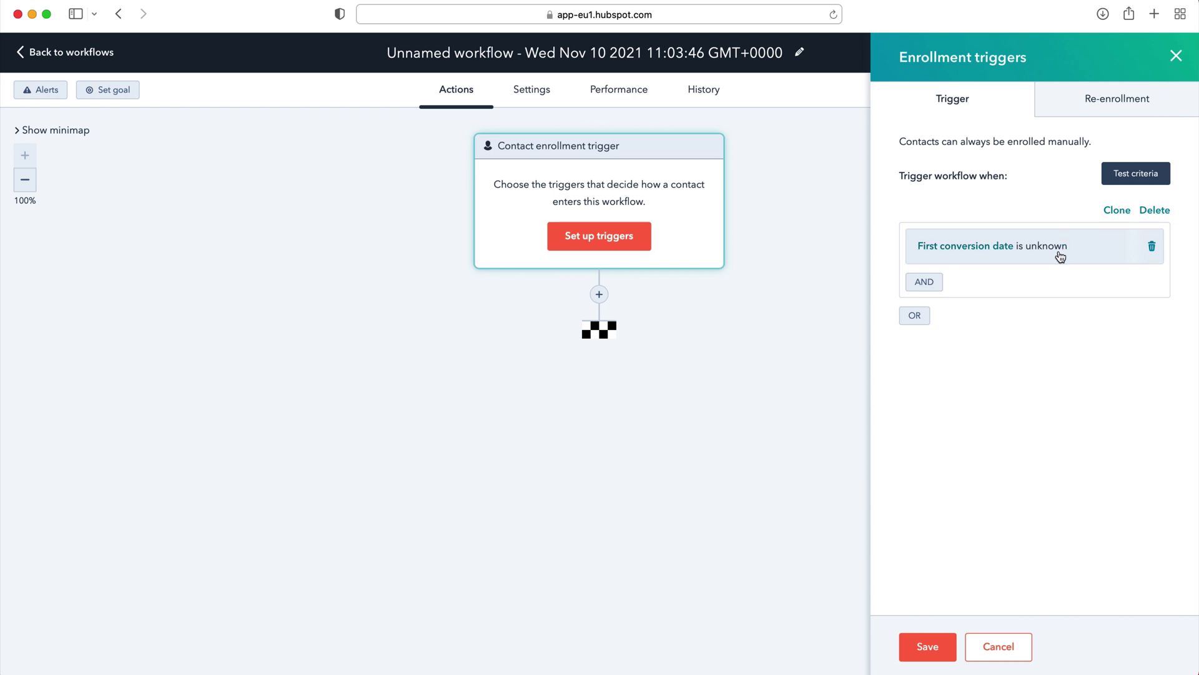
left_click(927, 647)
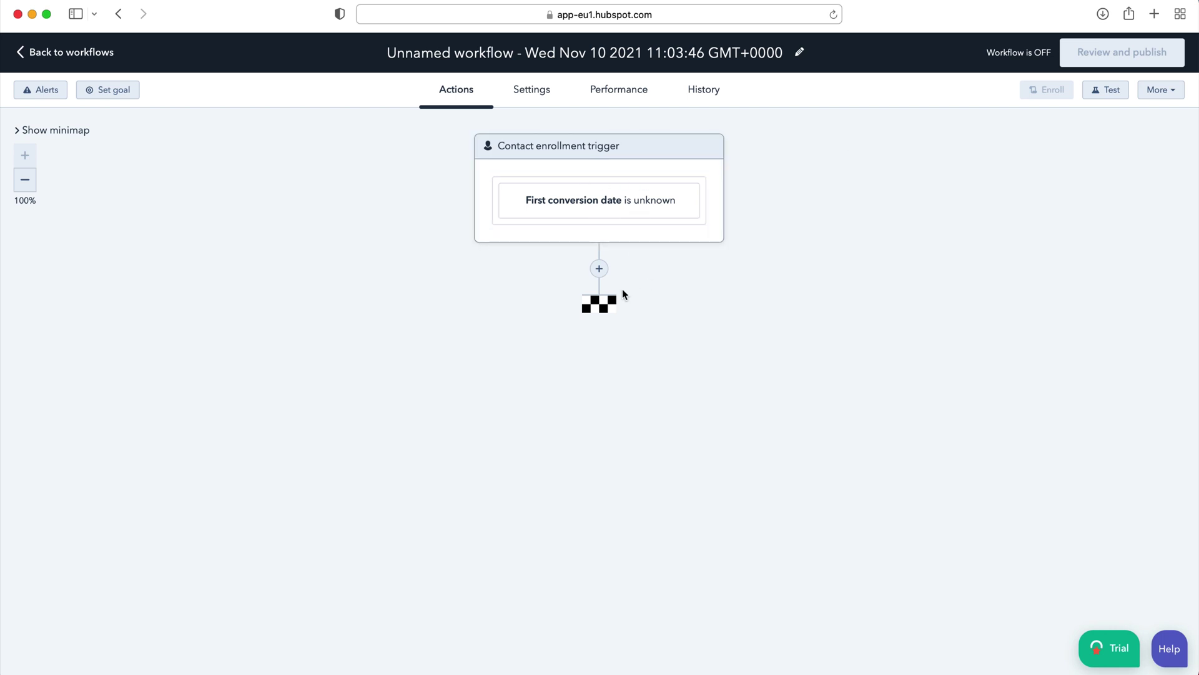
Add an action after the trigger and browse the connected-app actions.
left_click(599, 268)
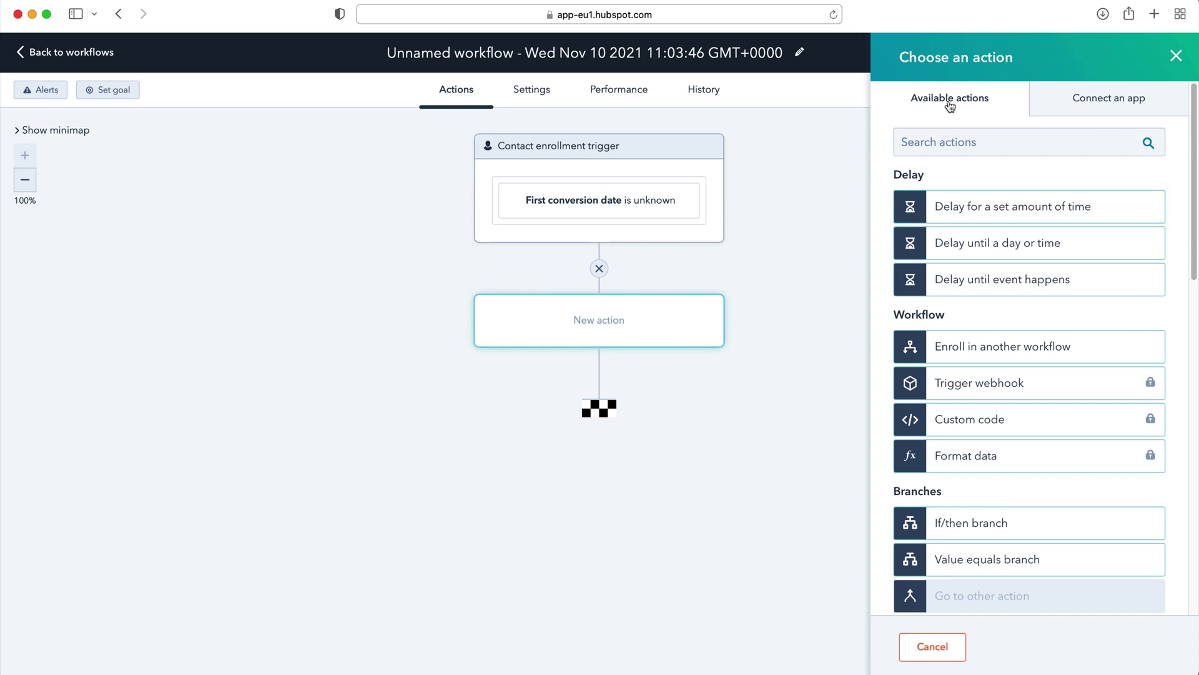
left_click(1121, 100)
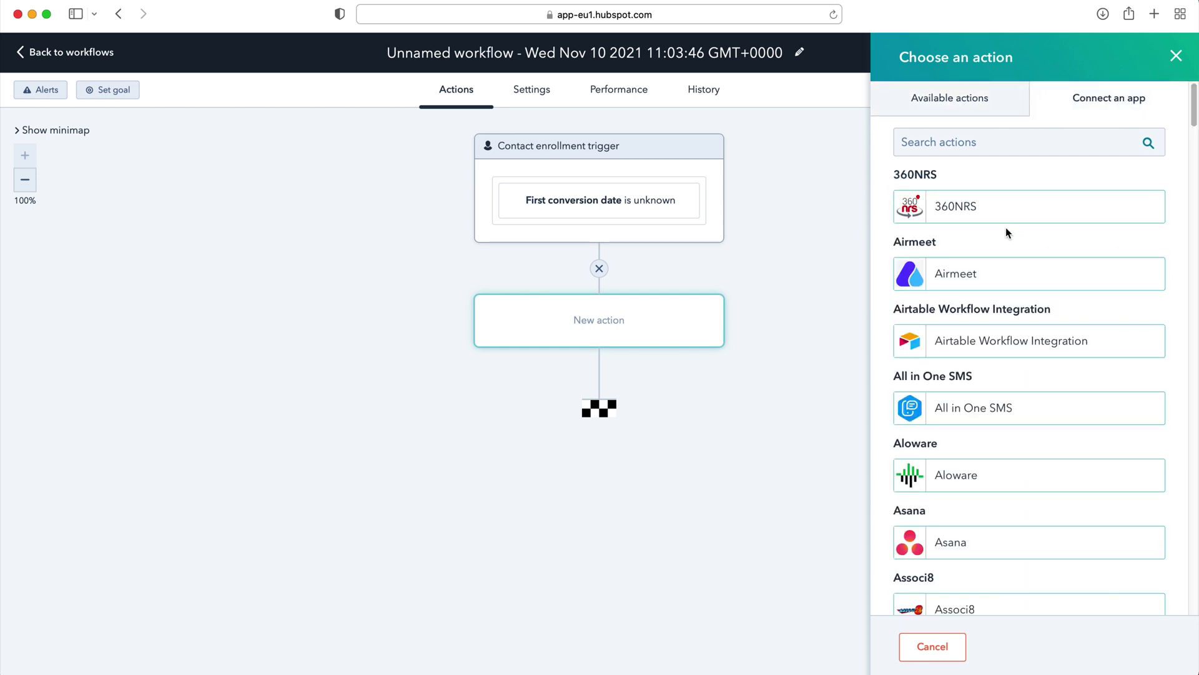
scroll(1006, 230, "down", 10)
scroll(1005, 232, "down", 9)
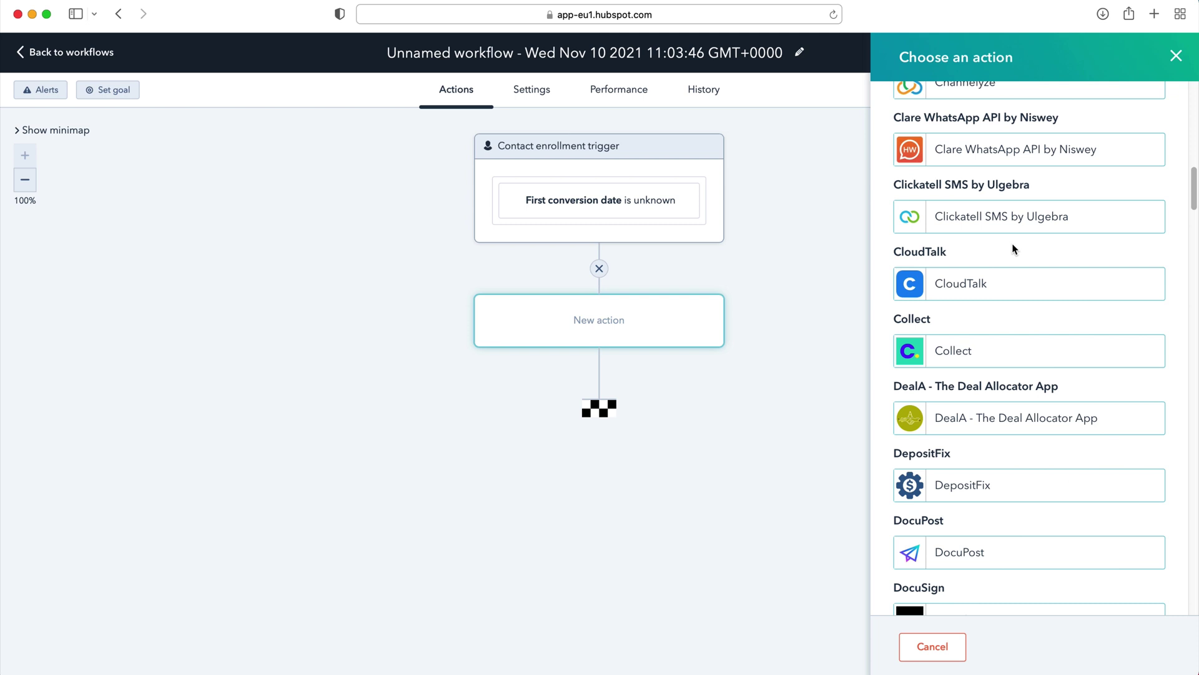
scroll(1082, 372, "down", 8)
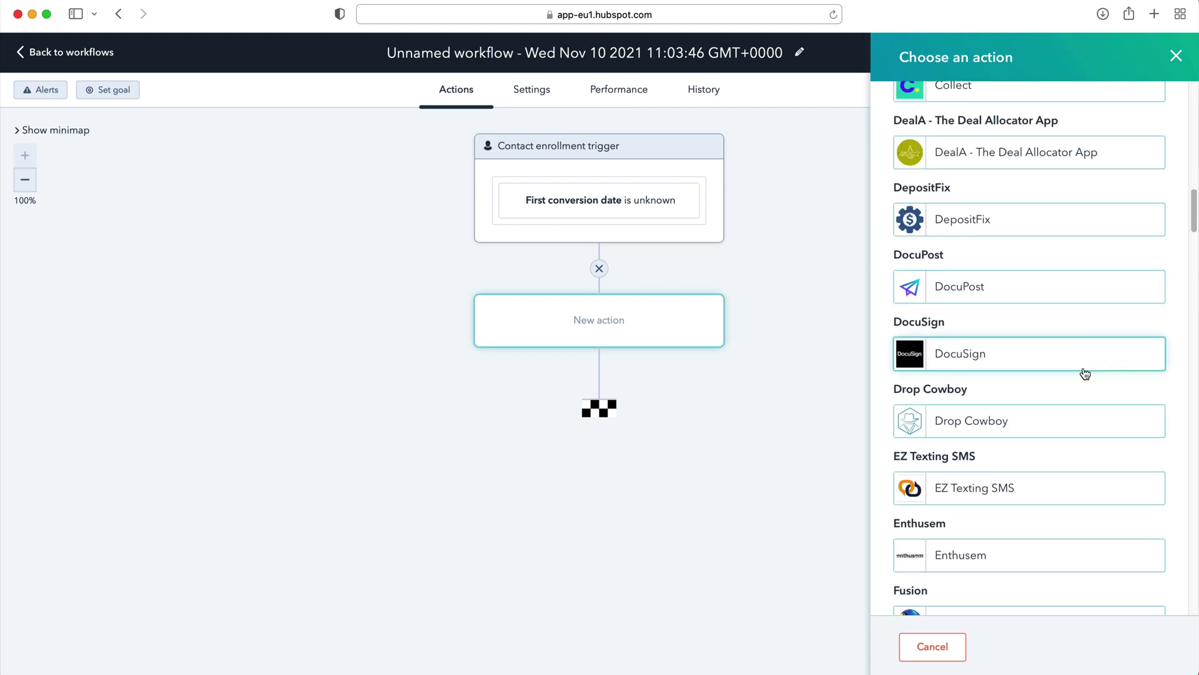
scroll(1081, 374, "up", 8)
scroll(1079, 368, "up", 20)
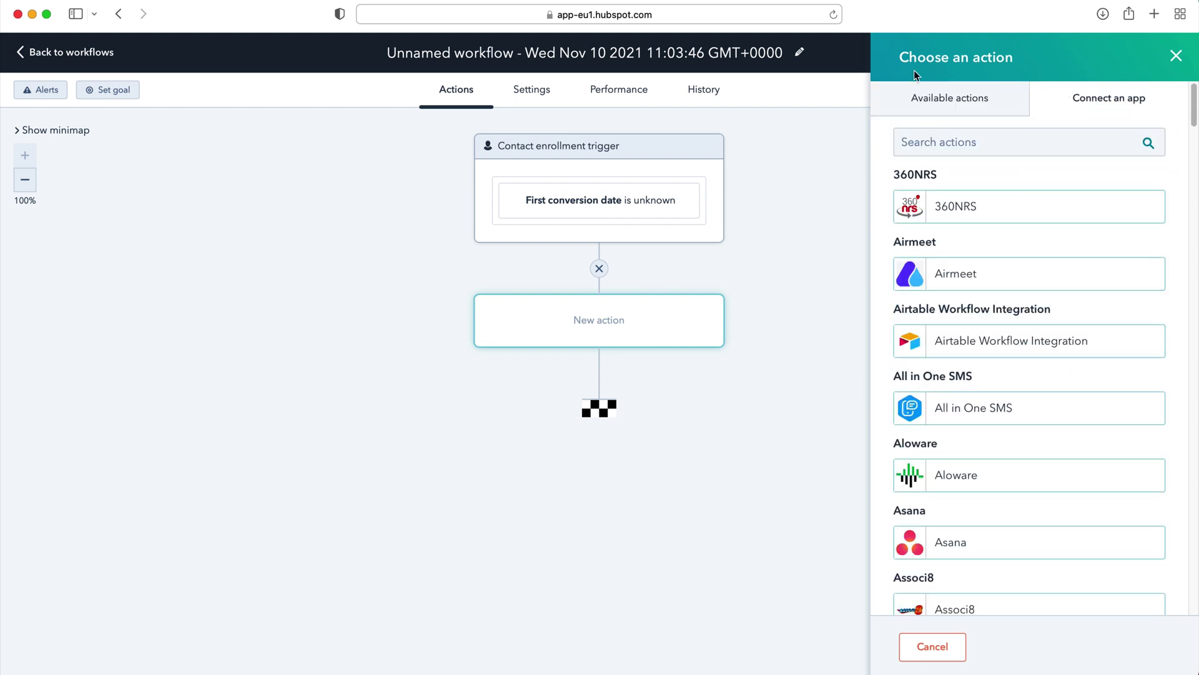
left_click(925, 98)
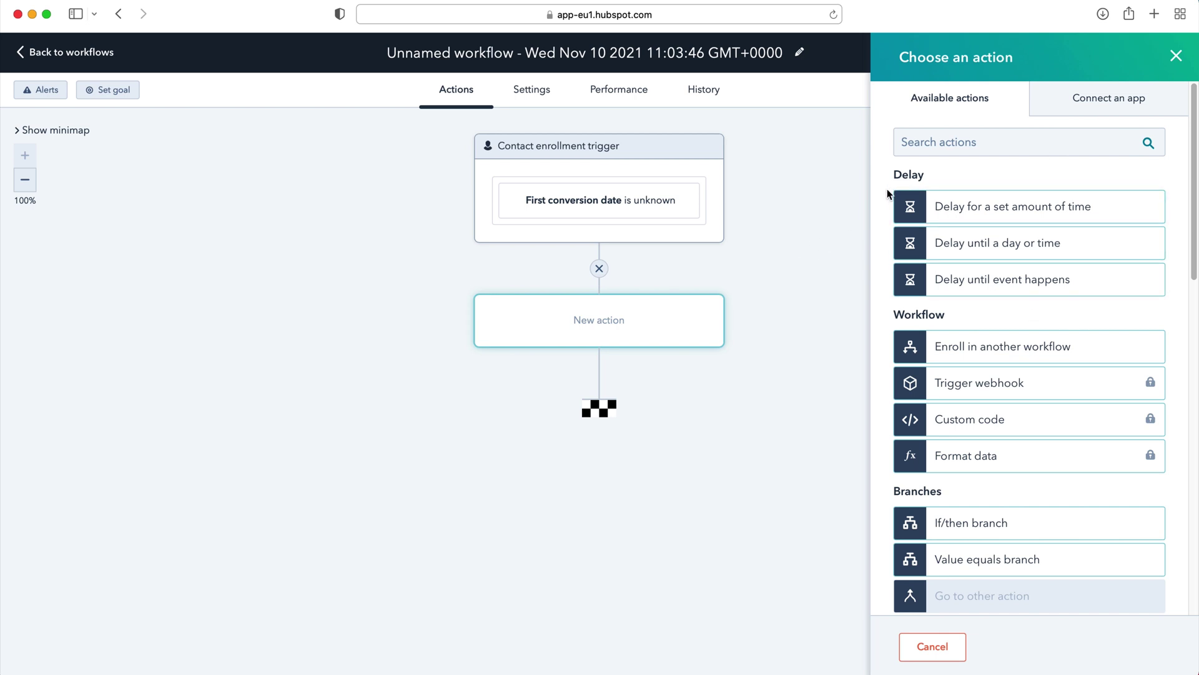
Choose Create task from the built-in actions' Create section.
scroll(984, 374, "down", 5)
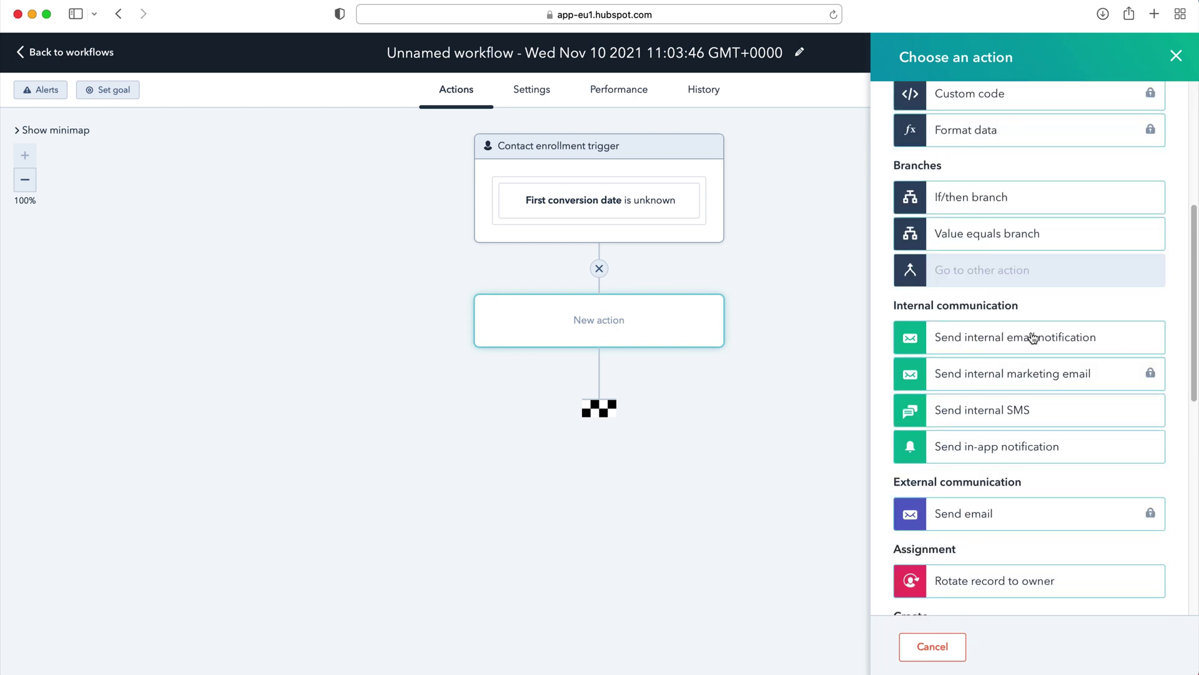
scroll(976, 470, "down", 3)
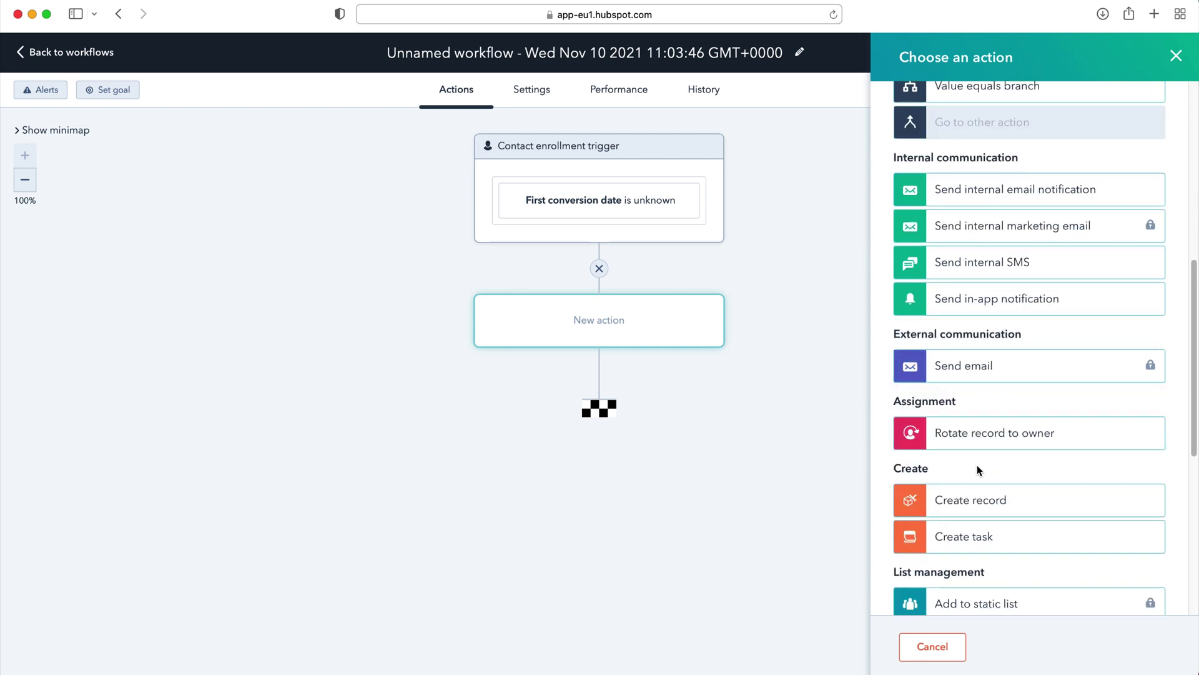
scroll(969, 417, "down", 4)
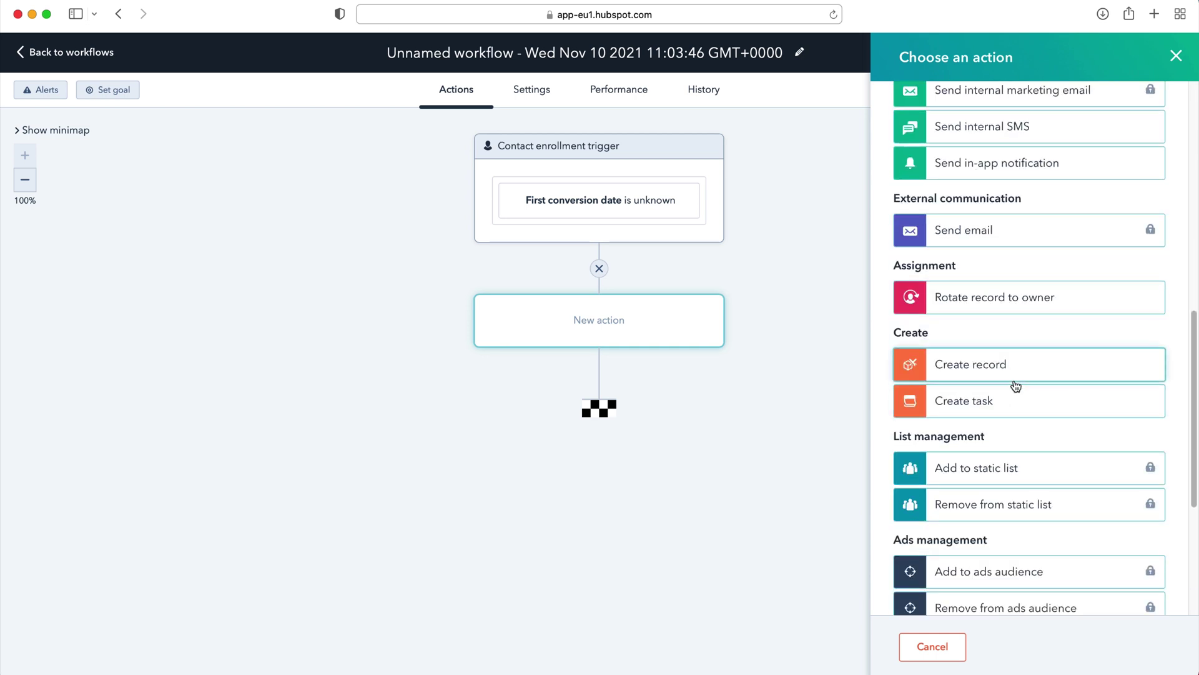
scroll(1015, 421, "down", 4)
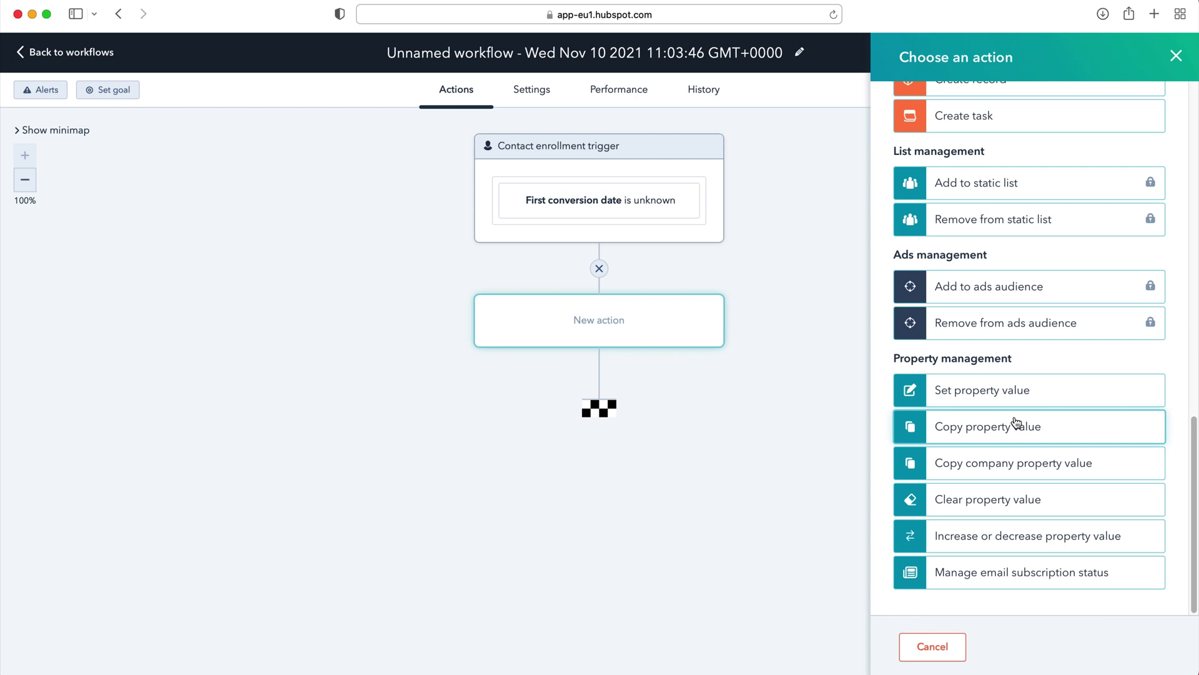
scroll(1016, 423, "up", 15)
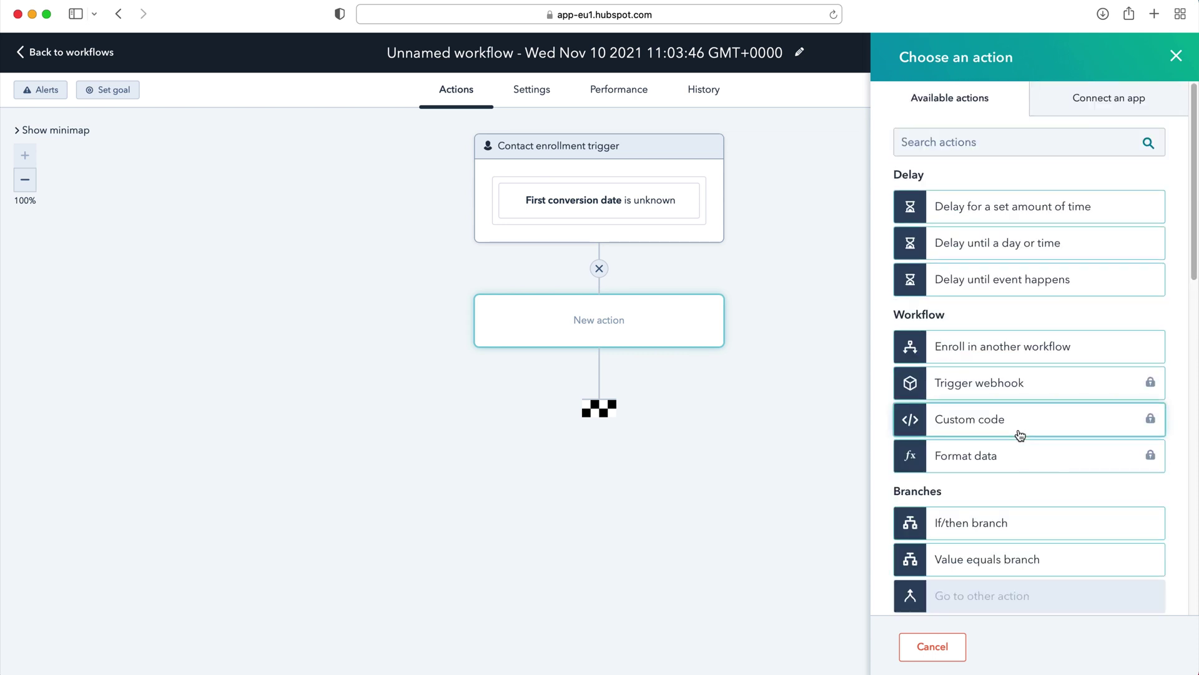
scroll(1020, 434, "down", 12)
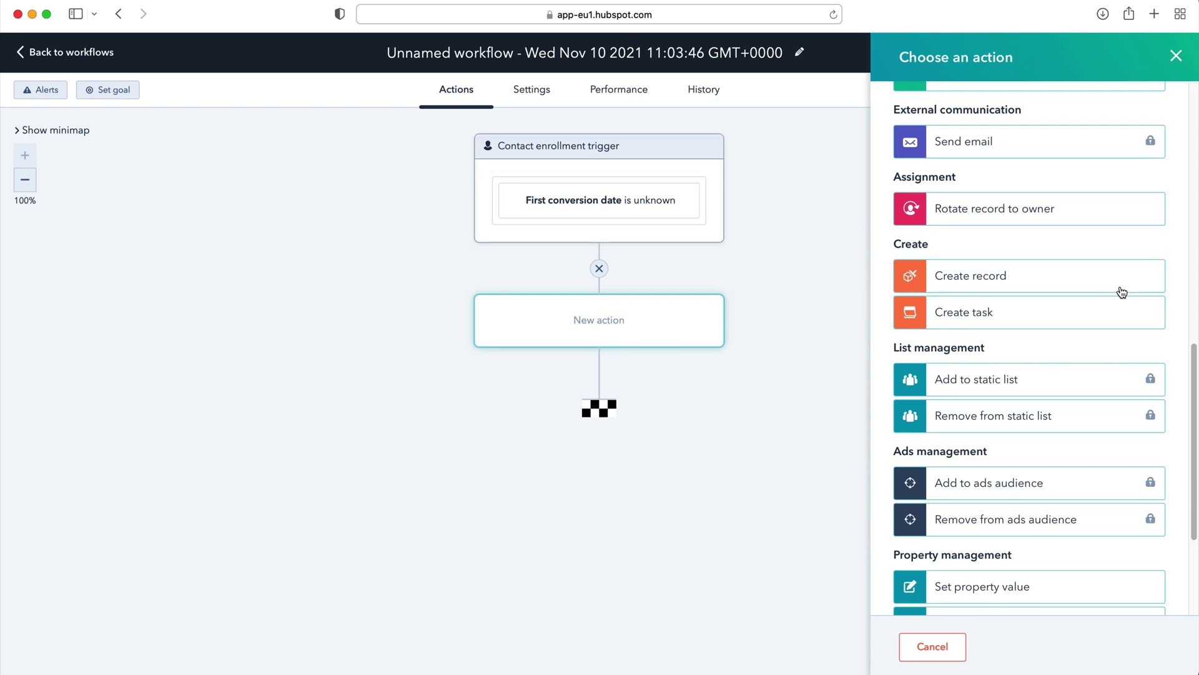
left_click(975, 312)
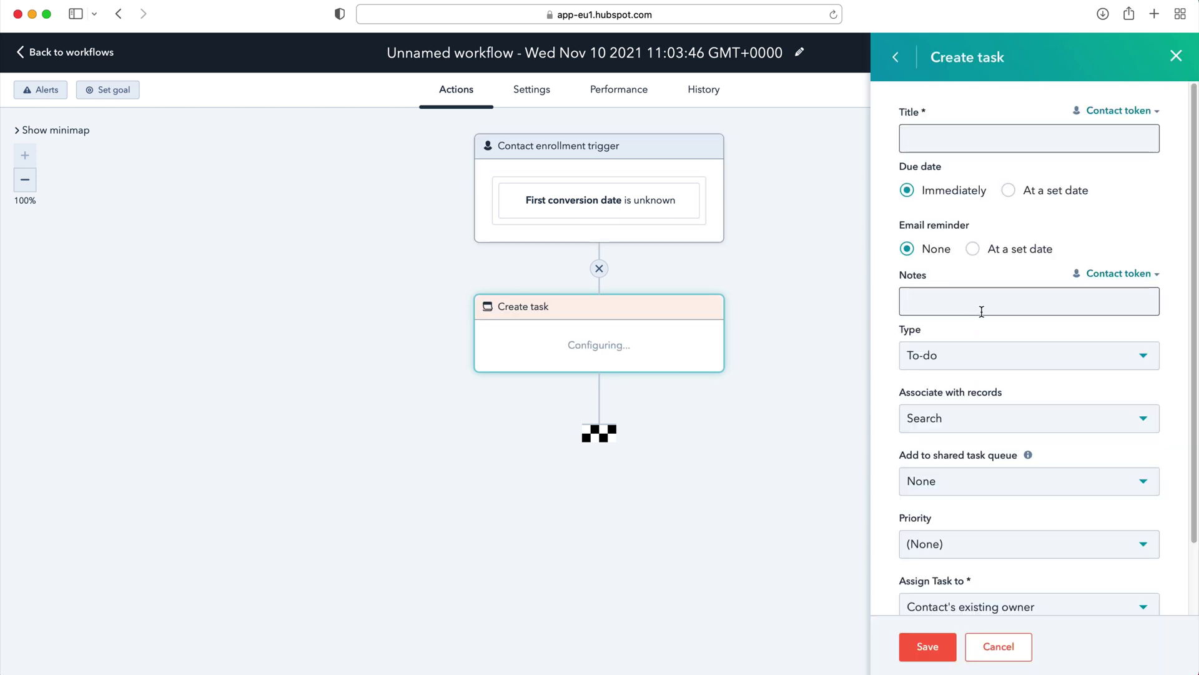
Title the task 'Phone Call', make it due immediately, and set its type to Call.
left_click(962, 146)
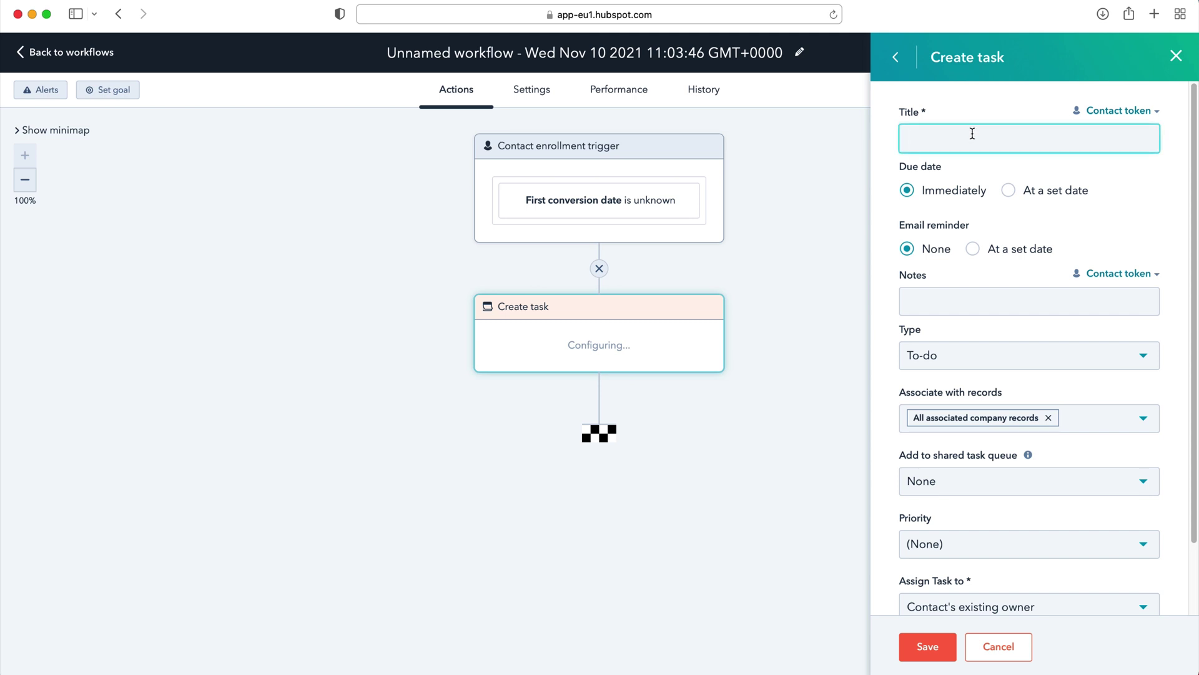
type("Phone Call")
left_click(1055, 195)
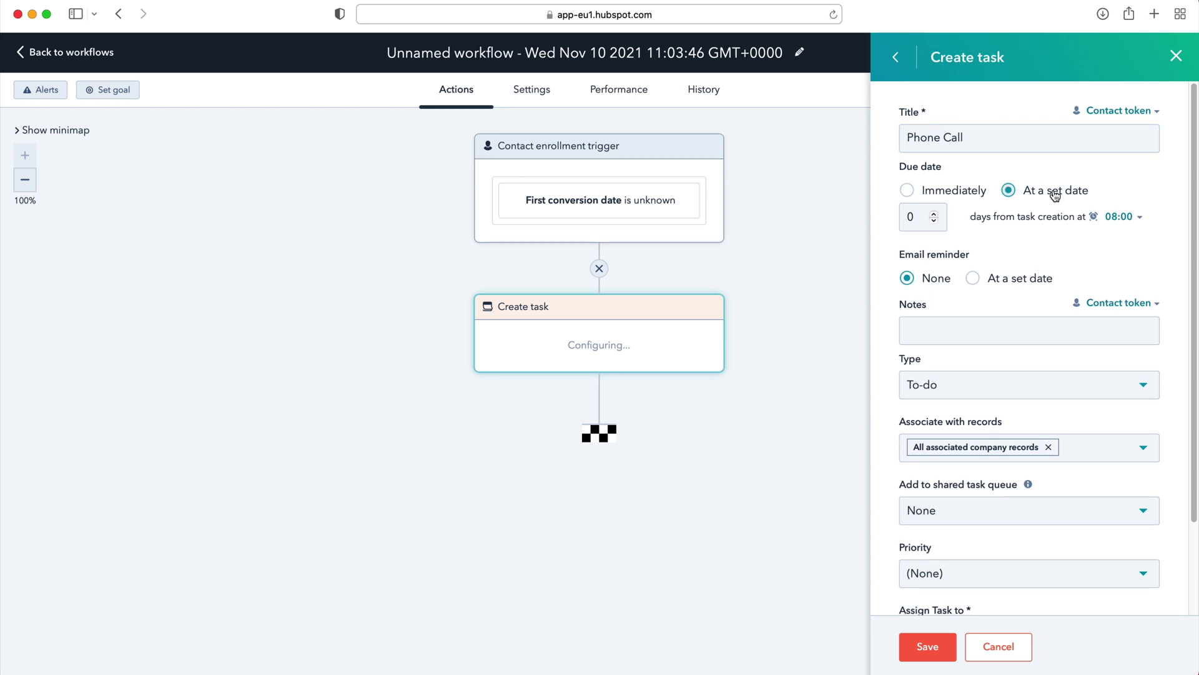
left_click(943, 188)
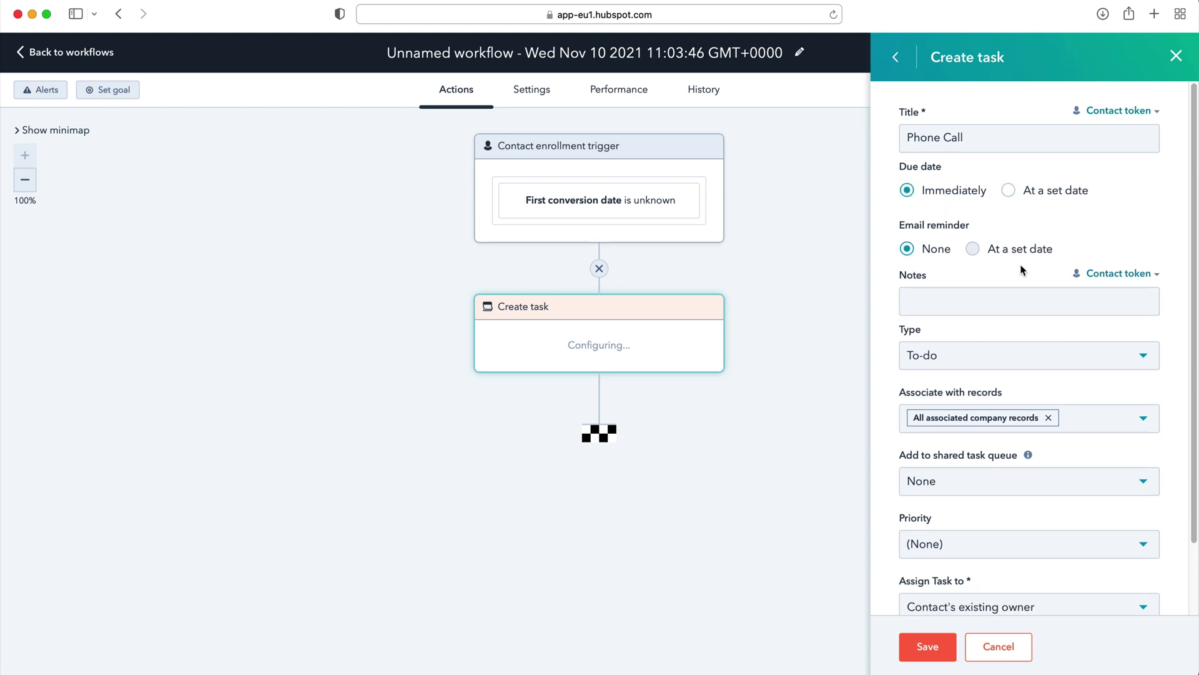
left_click(967, 298)
left_click(930, 352)
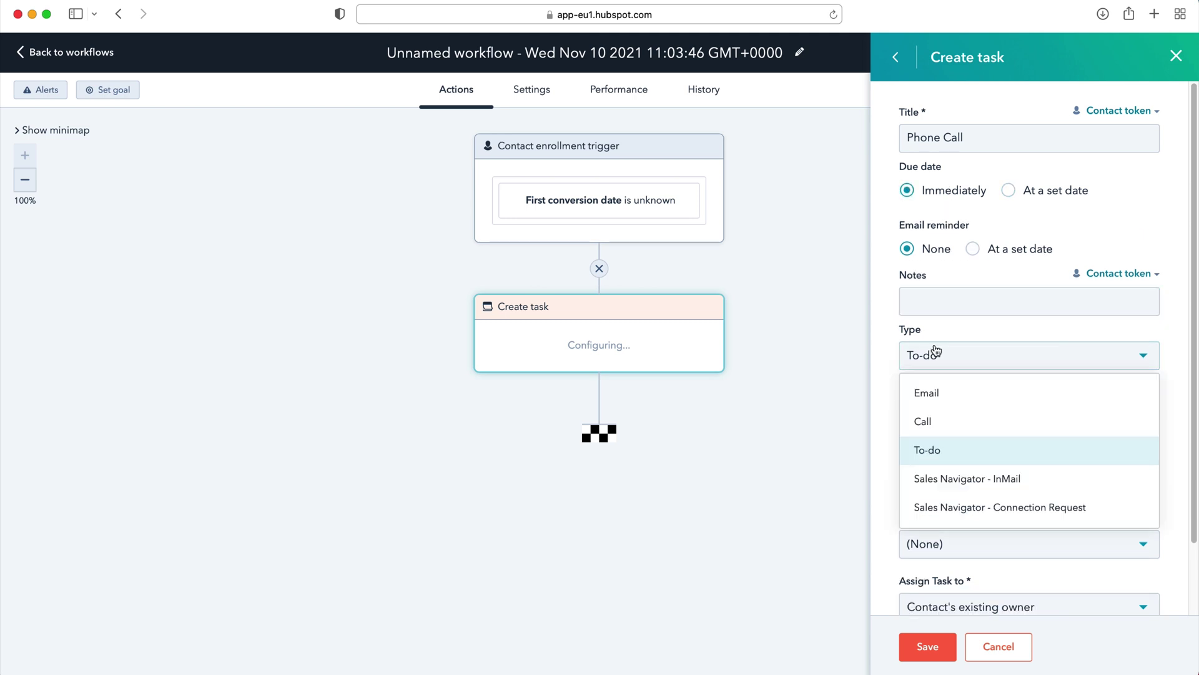
left_click(890, 373)
scroll(890, 370, "down", 1)
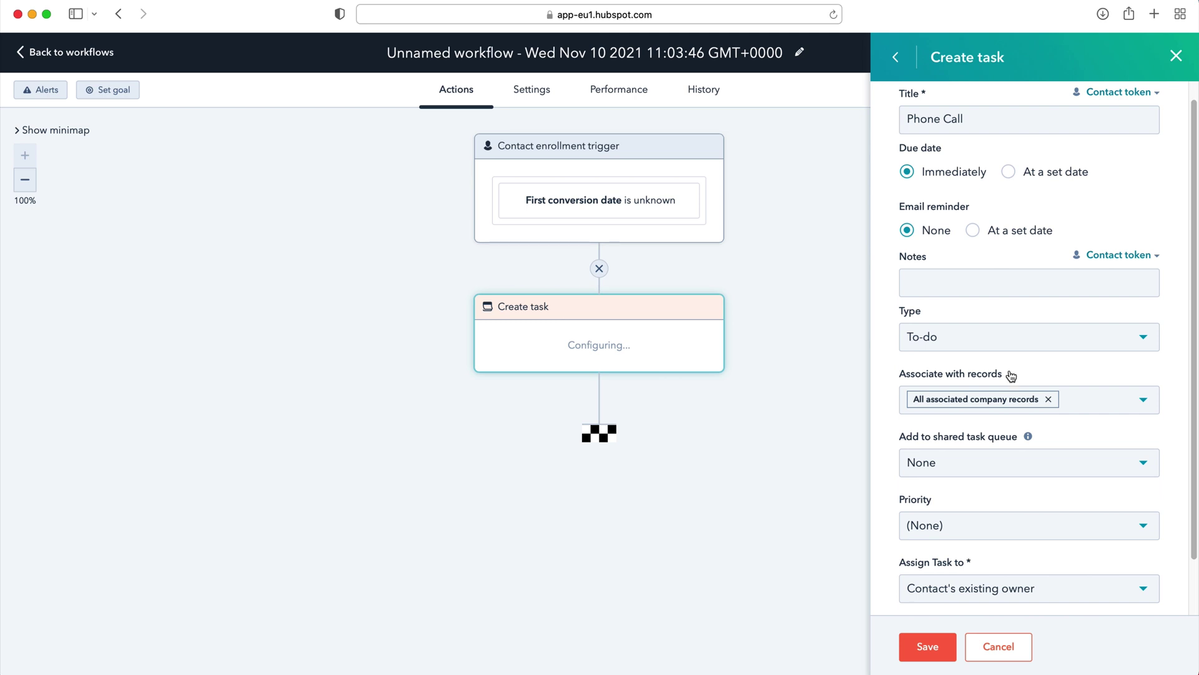
left_click(996, 338)
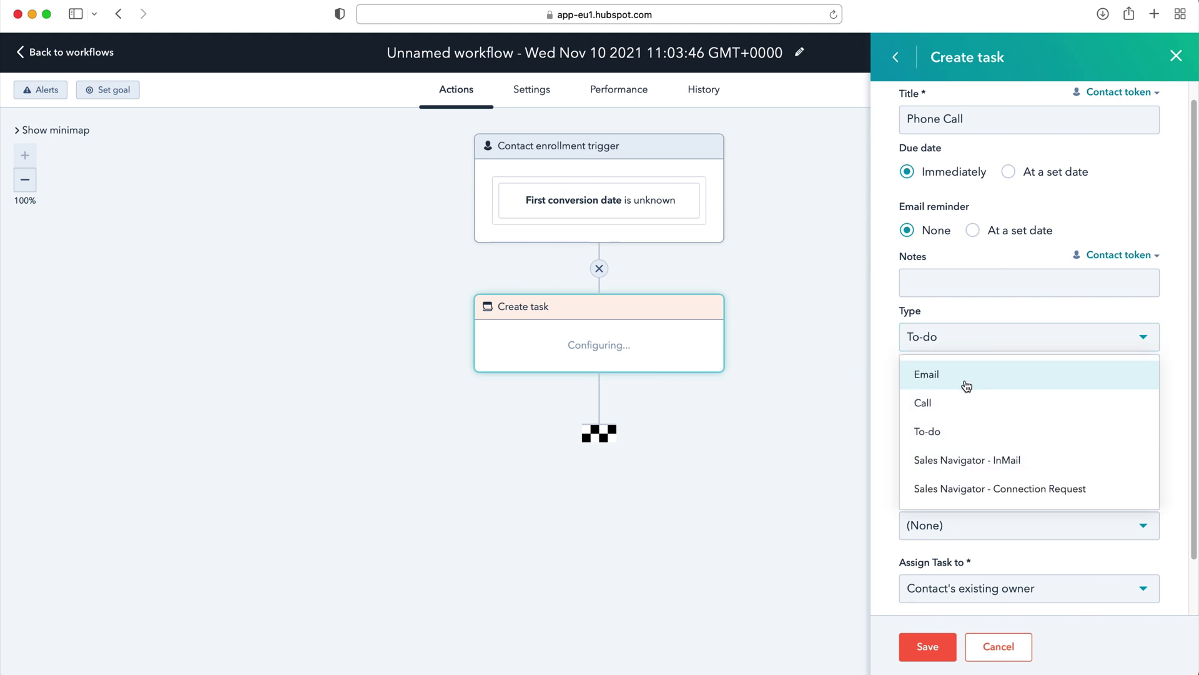
left_click(962, 402)
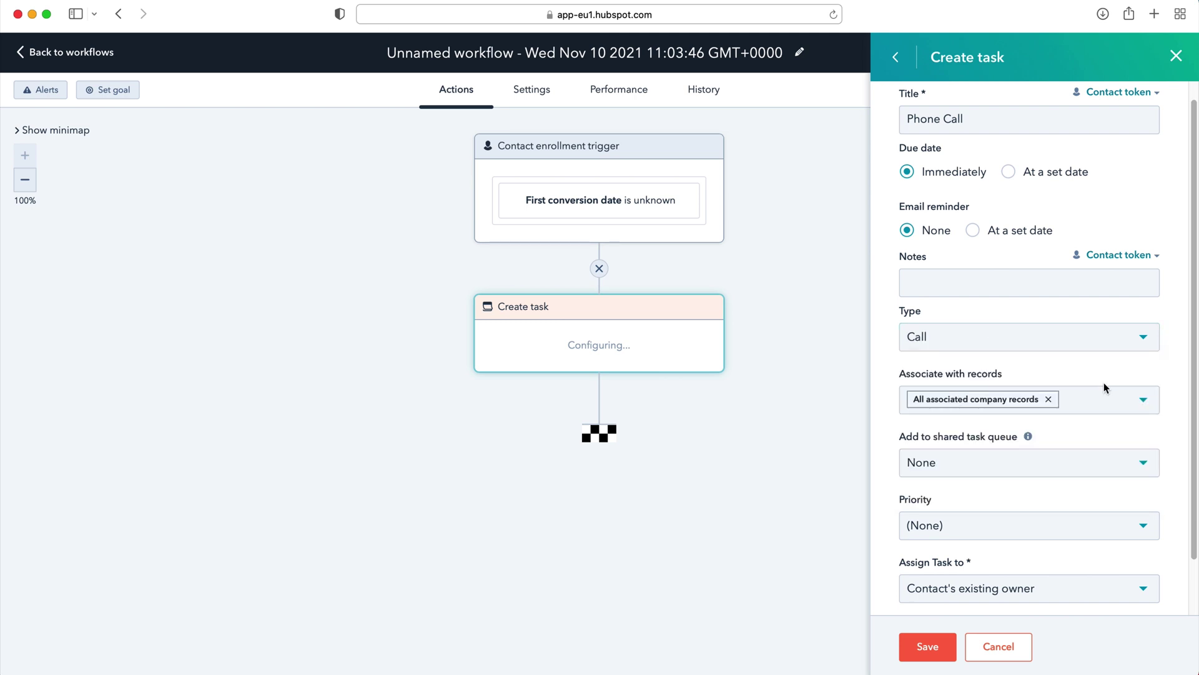
Leave the task queue as None and set the priority to High.
scroll(1103, 409, "down", 1)
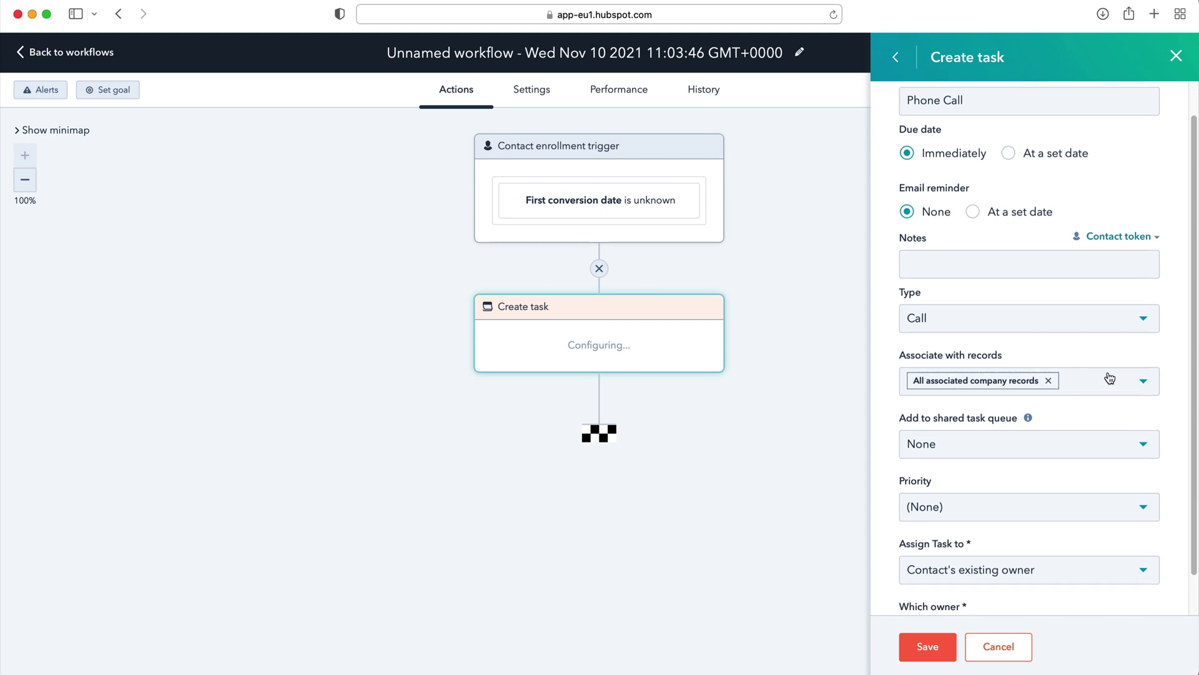
scroll(1129, 413, "down", 1)
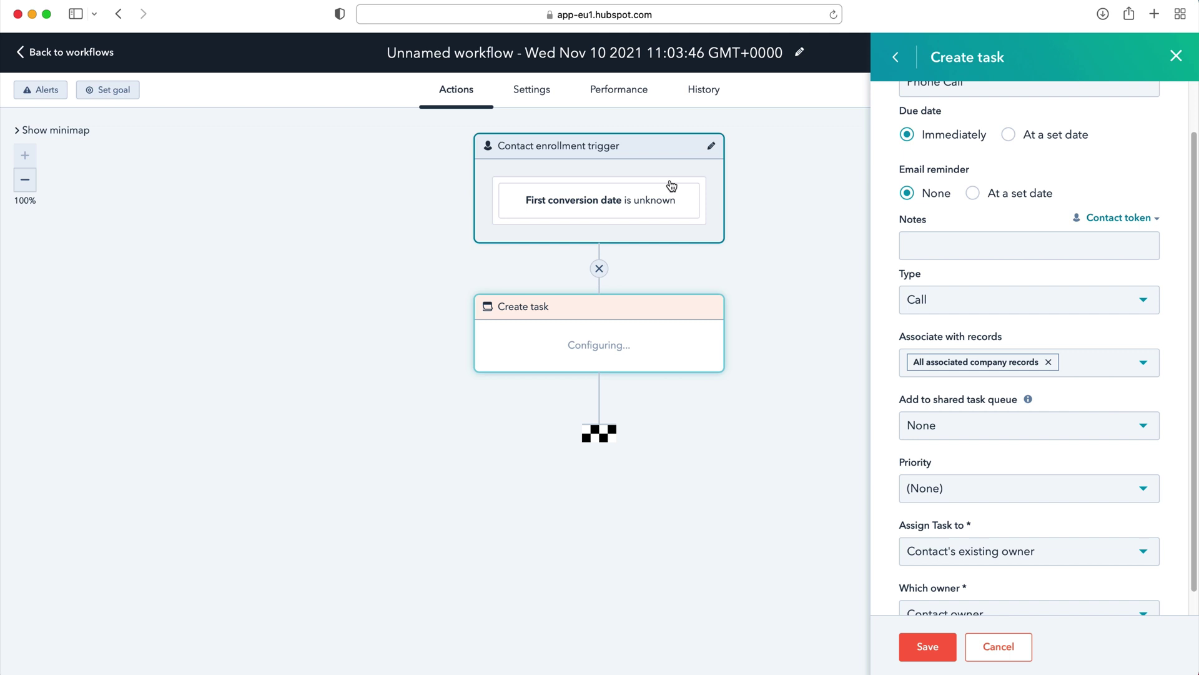
left_click(1000, 429)
left_click(894, 413)
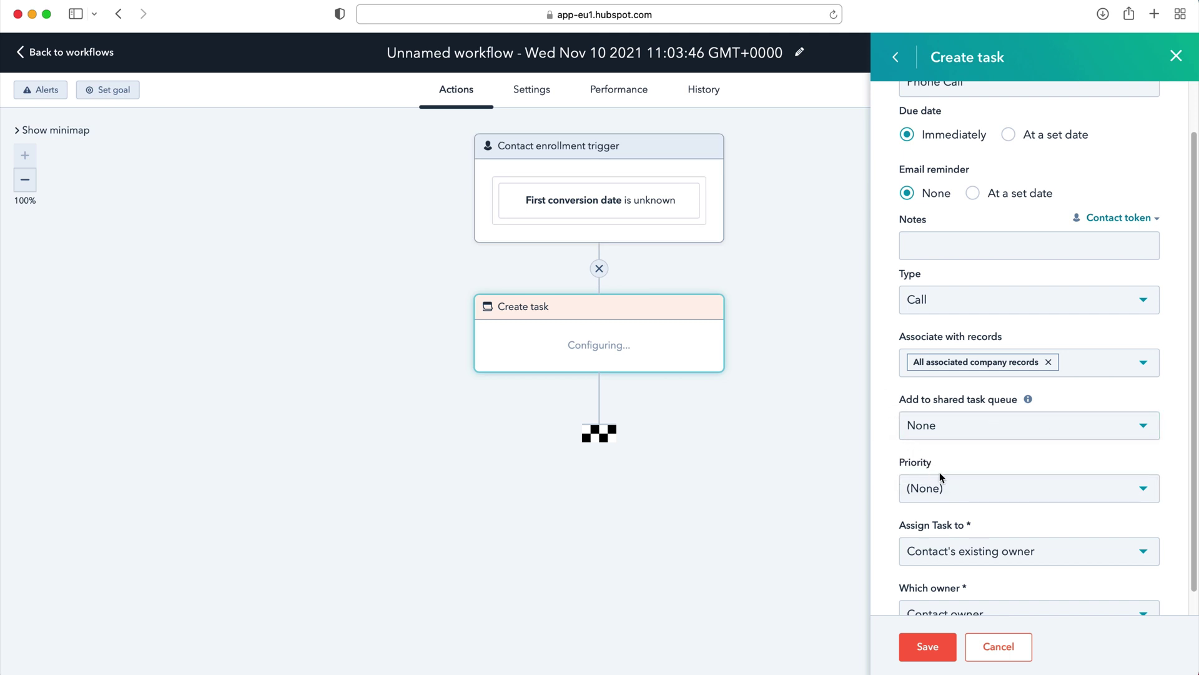
left_click(941, 425)
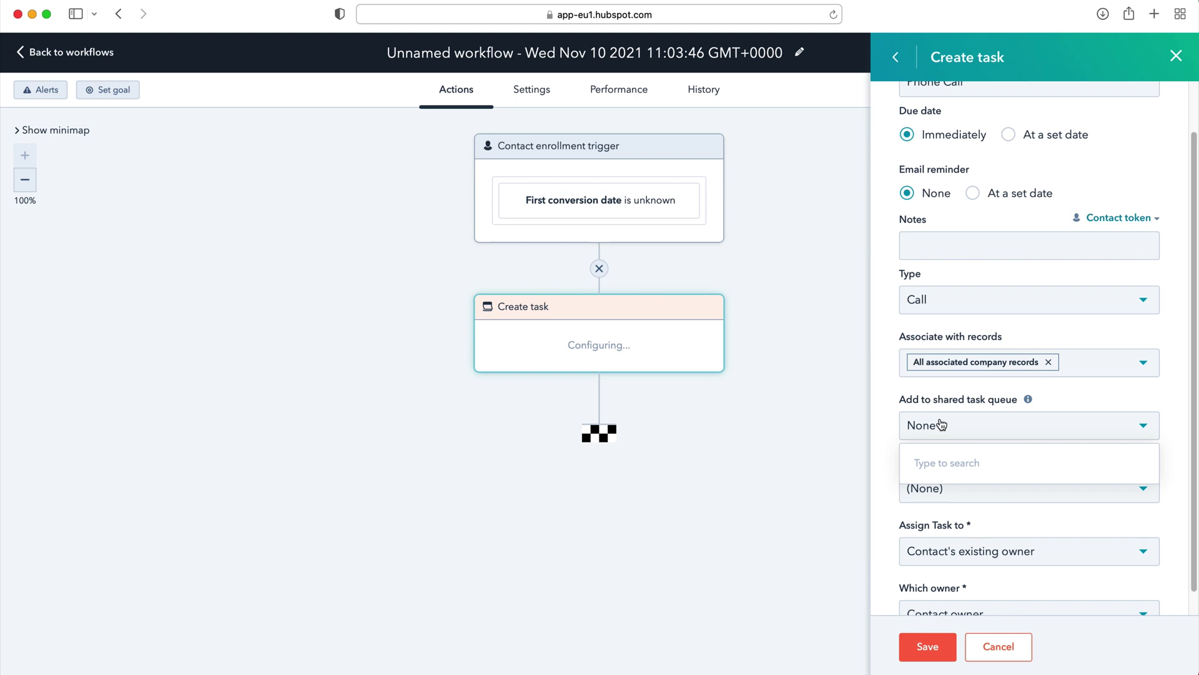
left_click(886, 493)
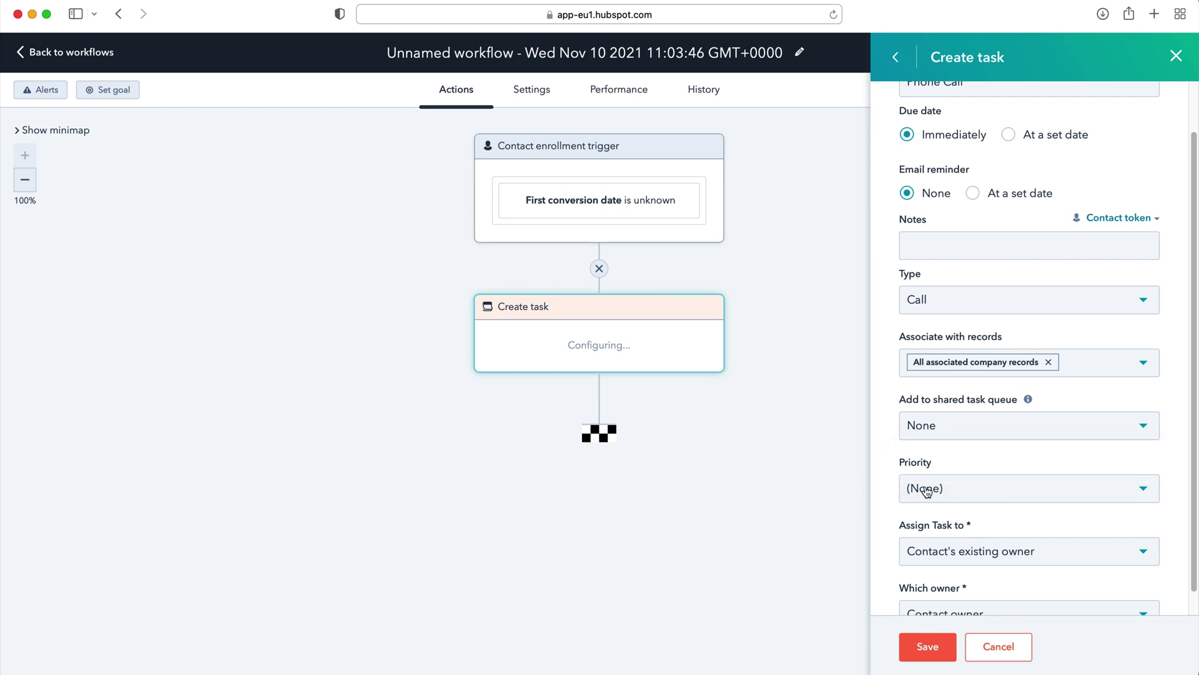
left_click(927, 489)
left_click(935, 552)
Assign the task to the contact's existing owner, with Contact owner as task owner.
scroll(880, 496, "down", 1)
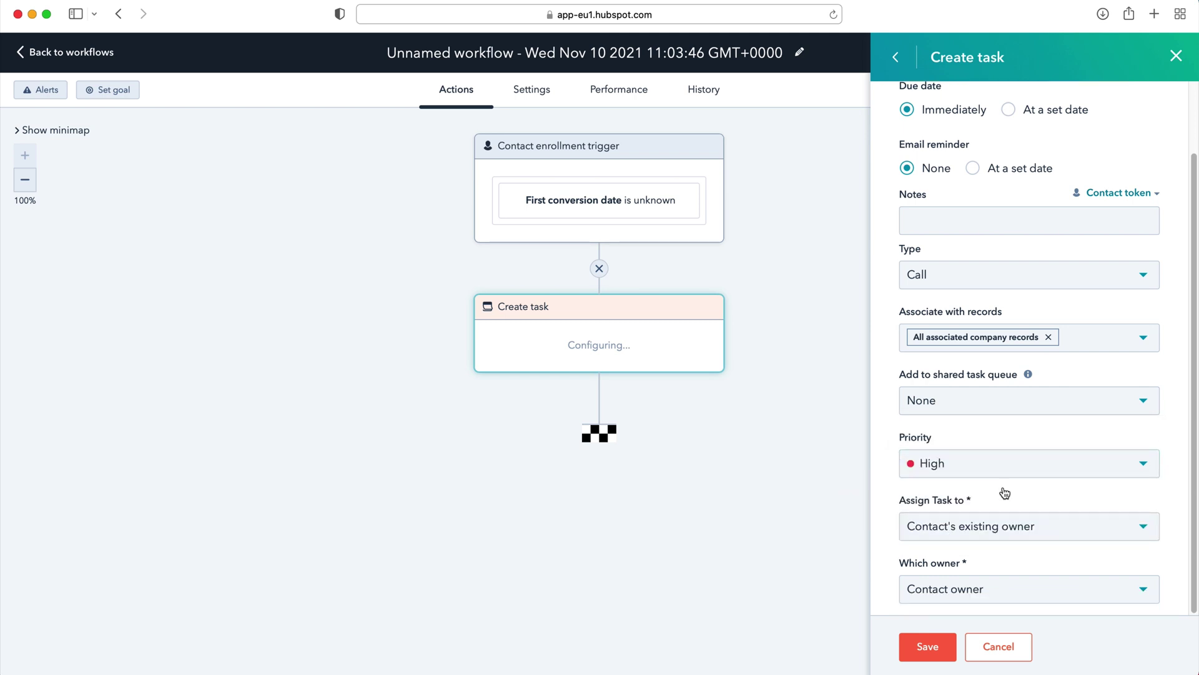
left_click(1063, 533)
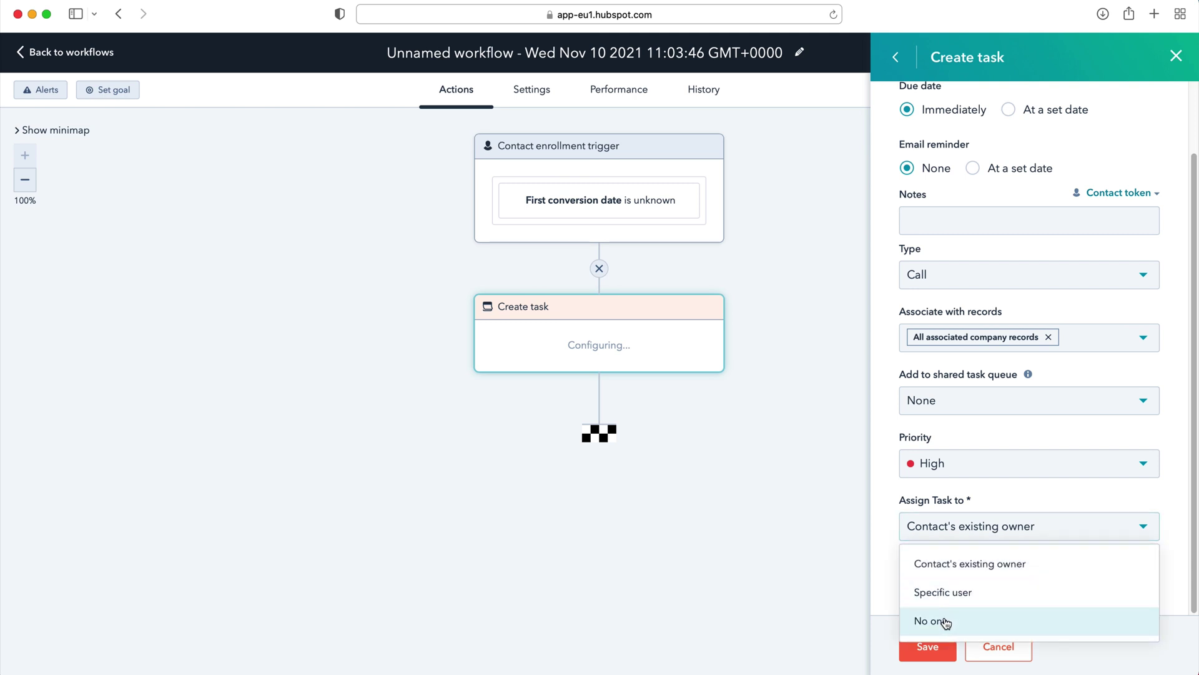
left_click(864, 493)
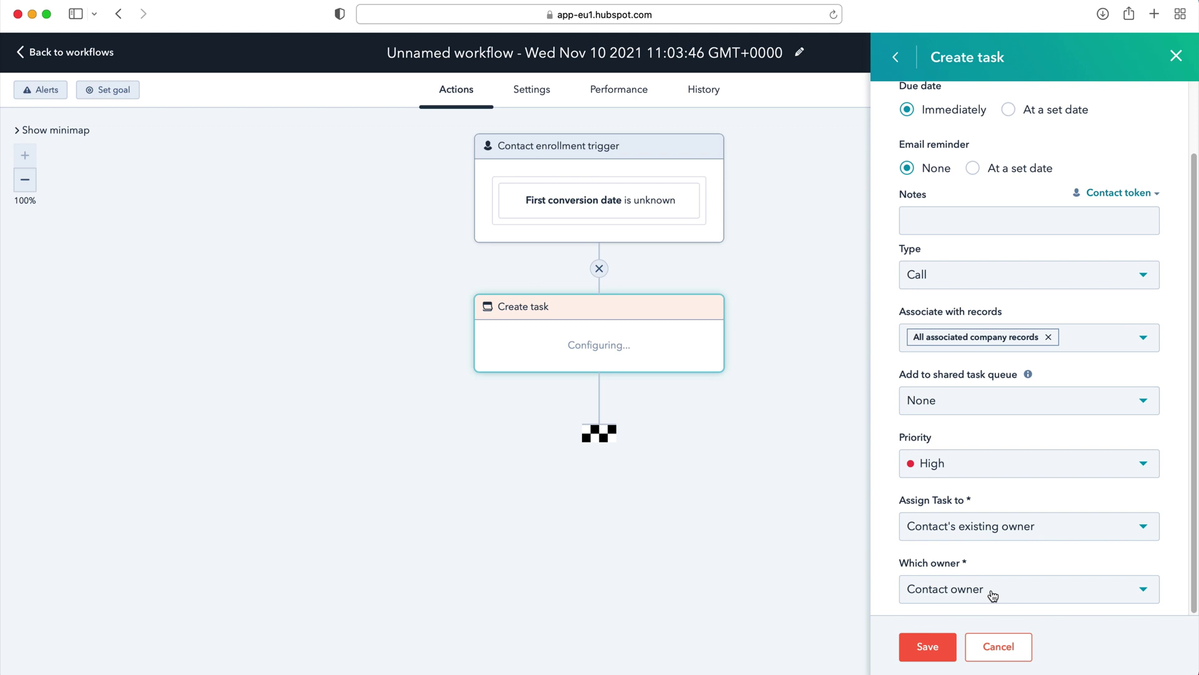
left_click(989, 592)
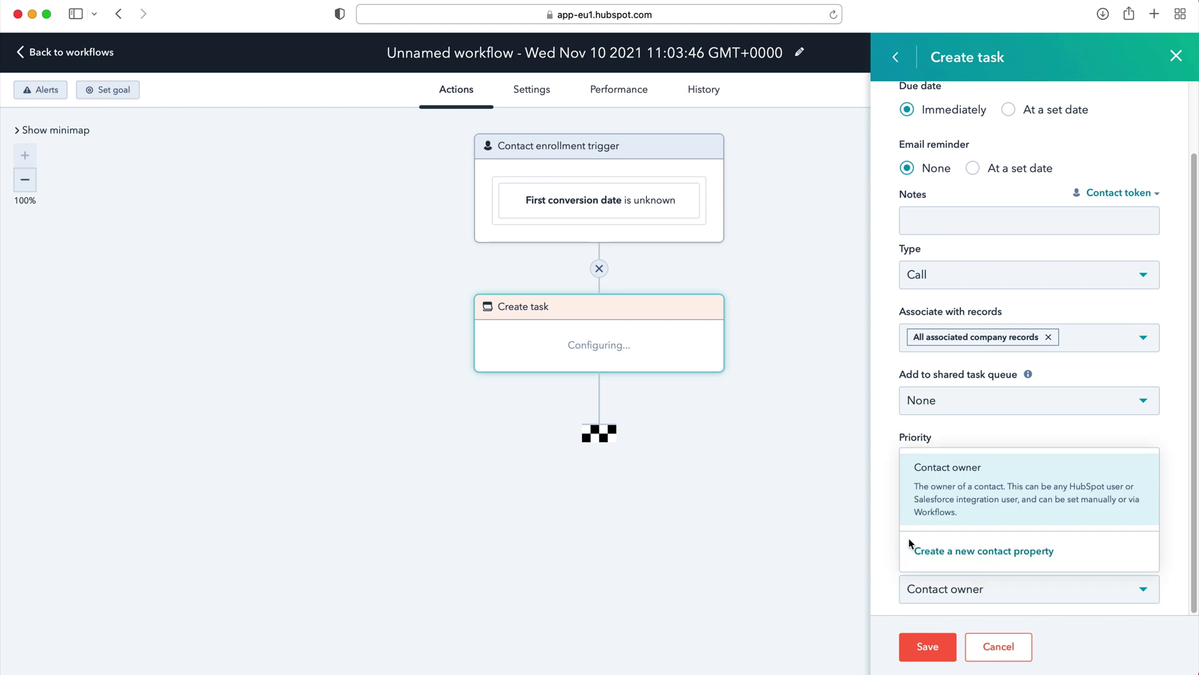
left_click(891, 544)
scroll(965, 526, "up", 3)
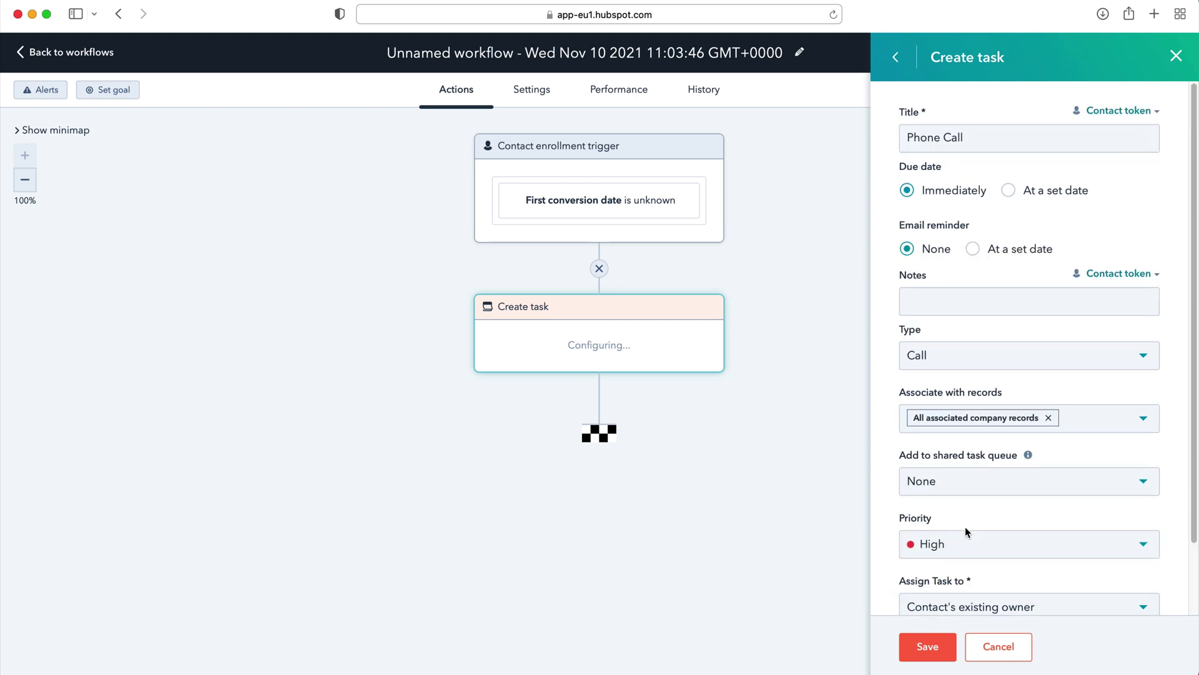
Save the Create task action making 'Phone Call' for the contact owner.
left_click(928, 646)
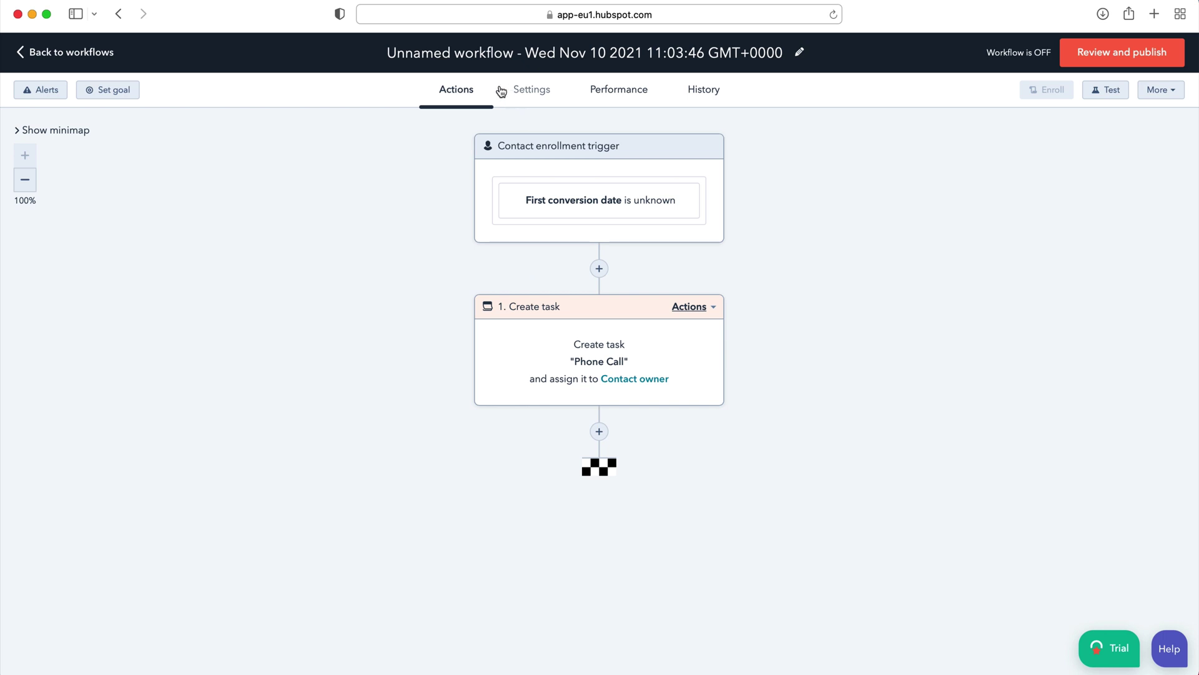
In workflow settings, try limiting action times, then let actions run at any time.
left_click(538, 89)
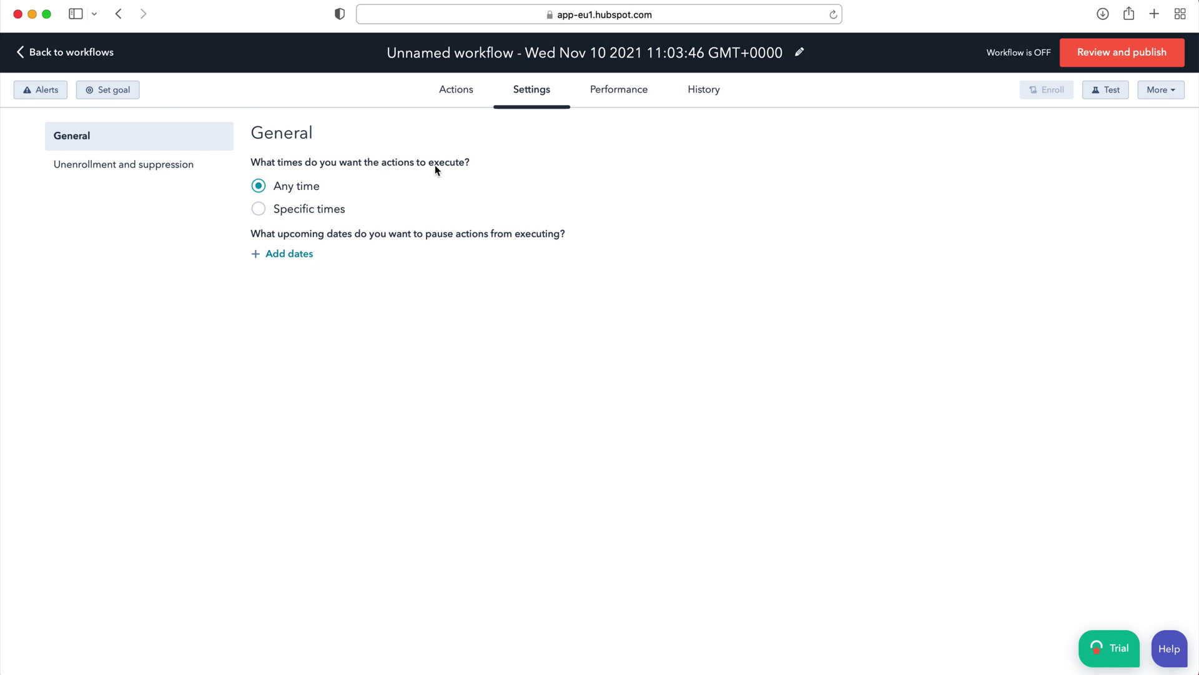
left_click(308, 216)
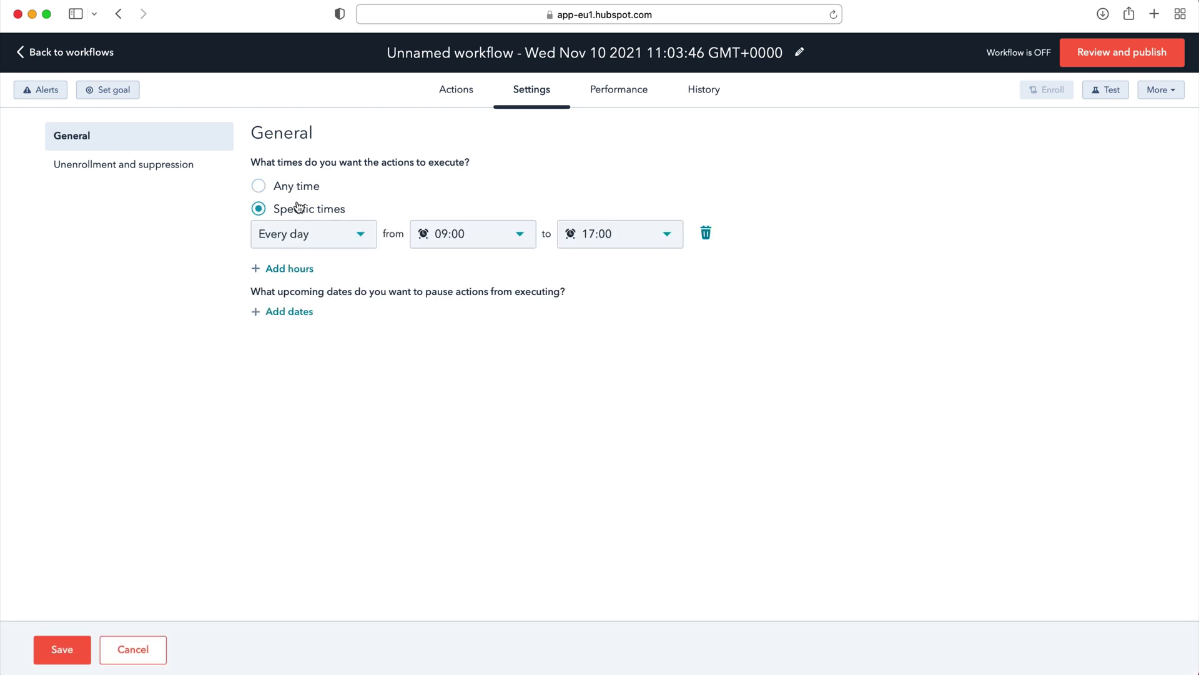
left_click(286, 194)
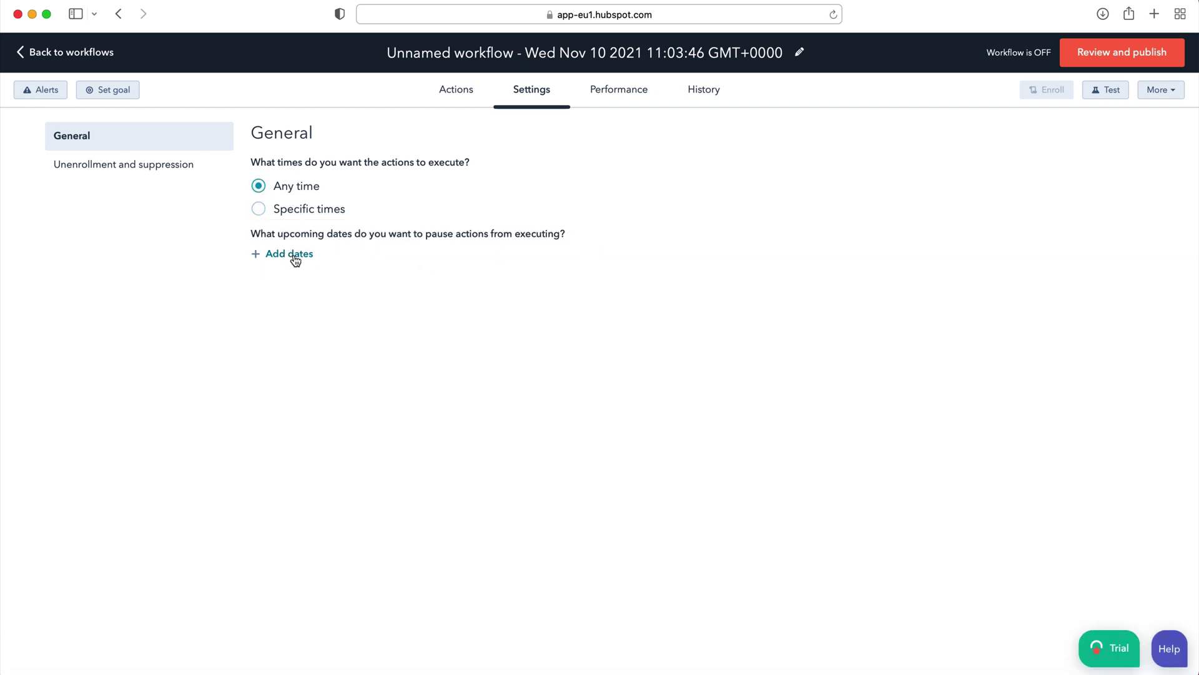
Under Unenrollment and suppression, choose 'Do not remove them from other workflows'.
left_click(133, 176)
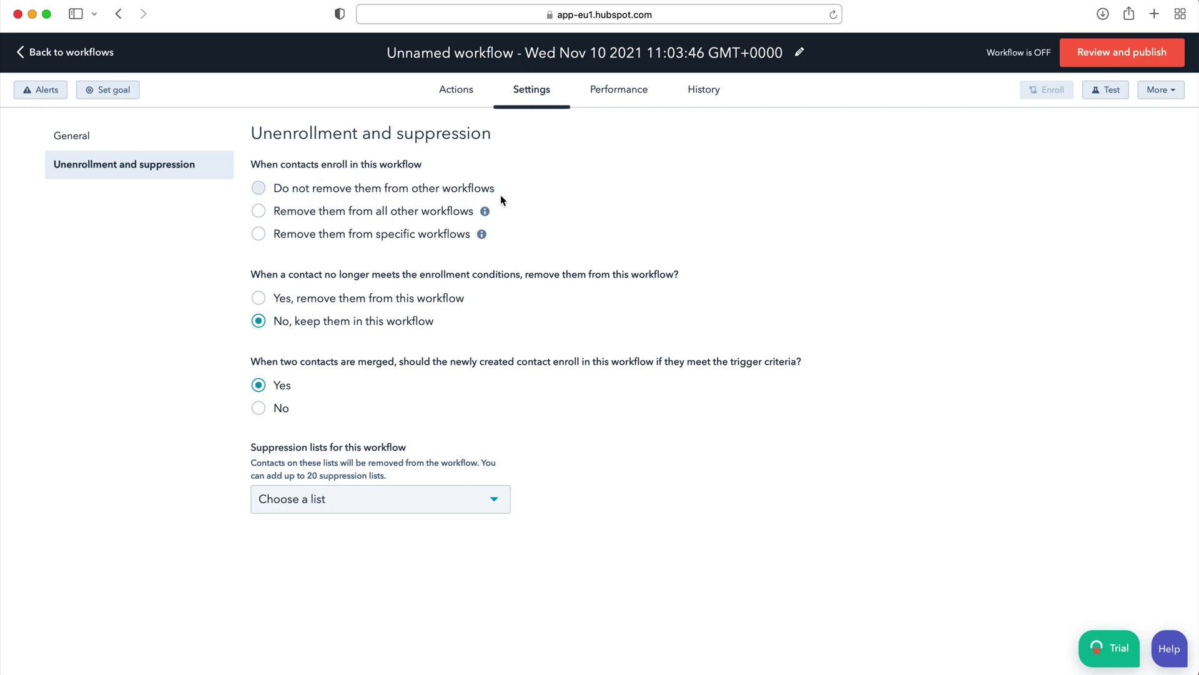
left_click(344, 236)
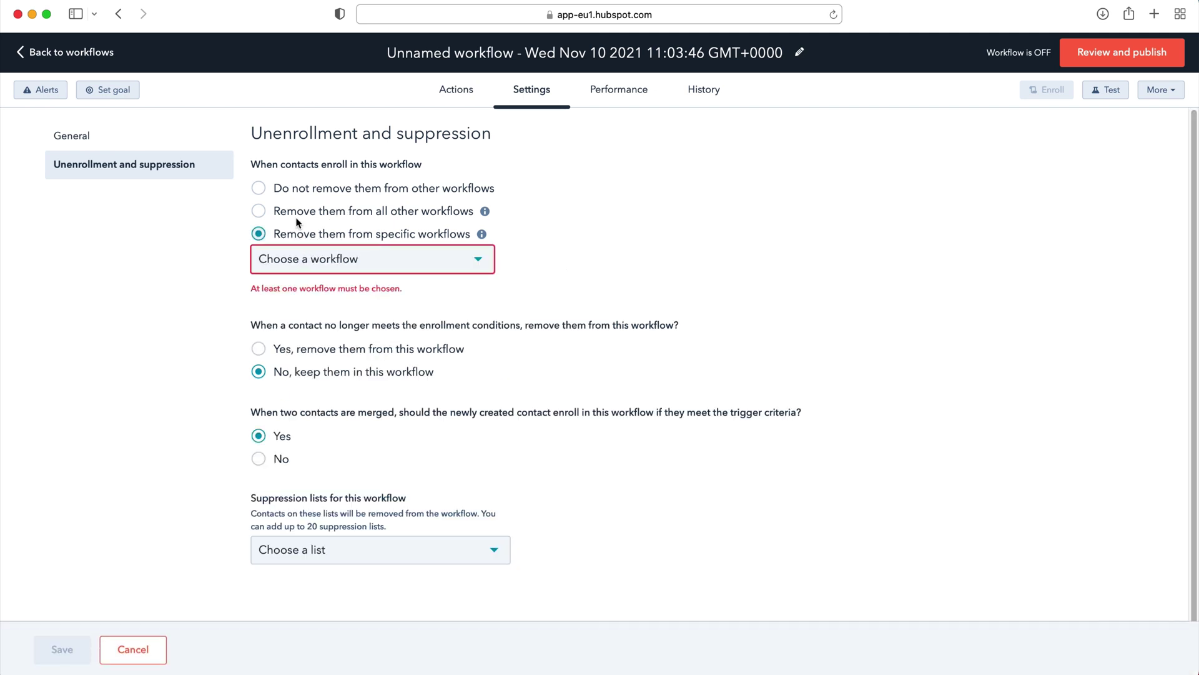
left_click(302, 192)
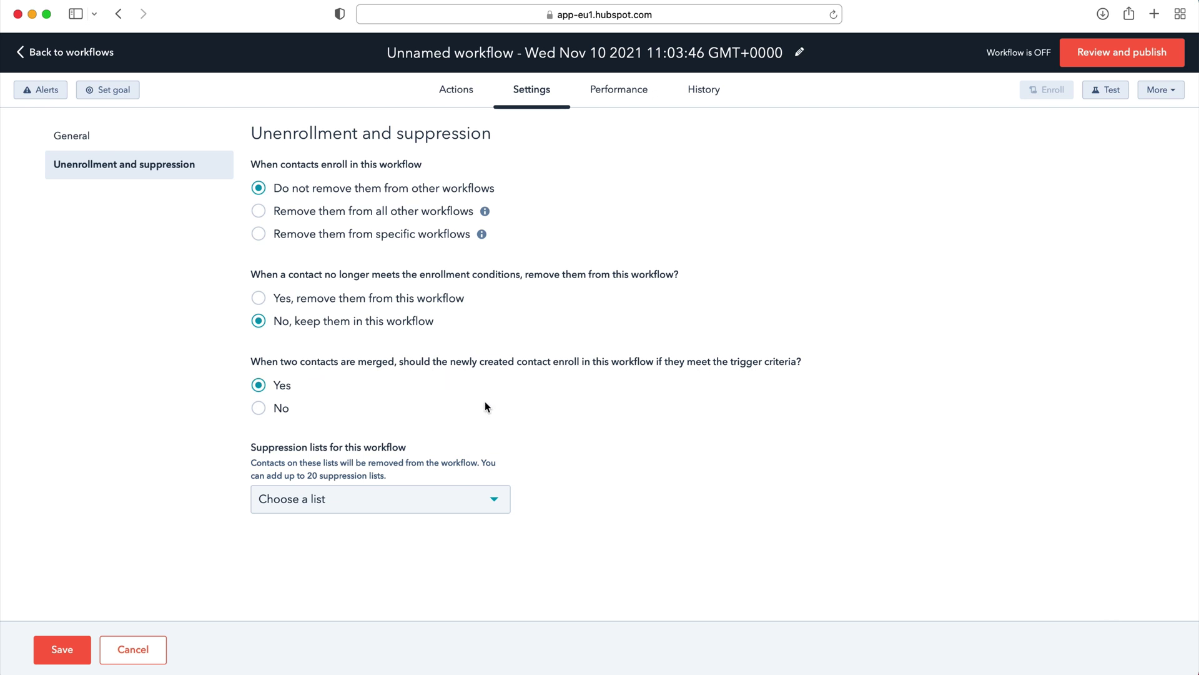
left_click(624, 89)
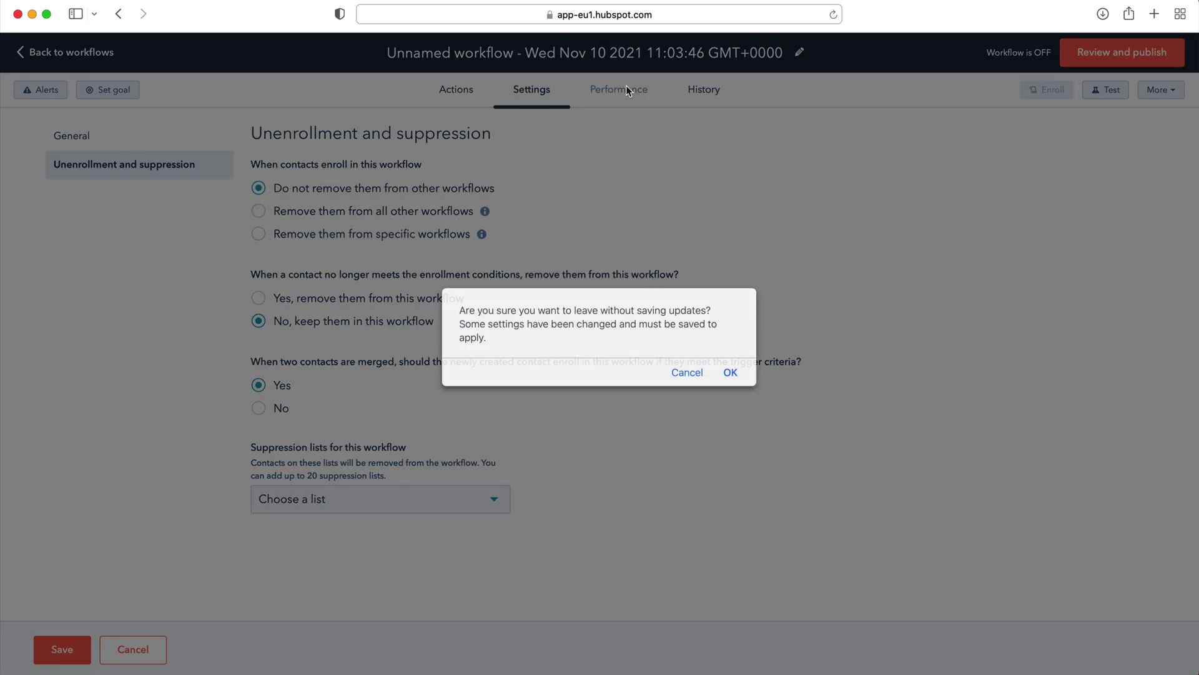
Discard the unsaved settings, open and close Set goal, then view the workflow History.
left_click(731, 373)
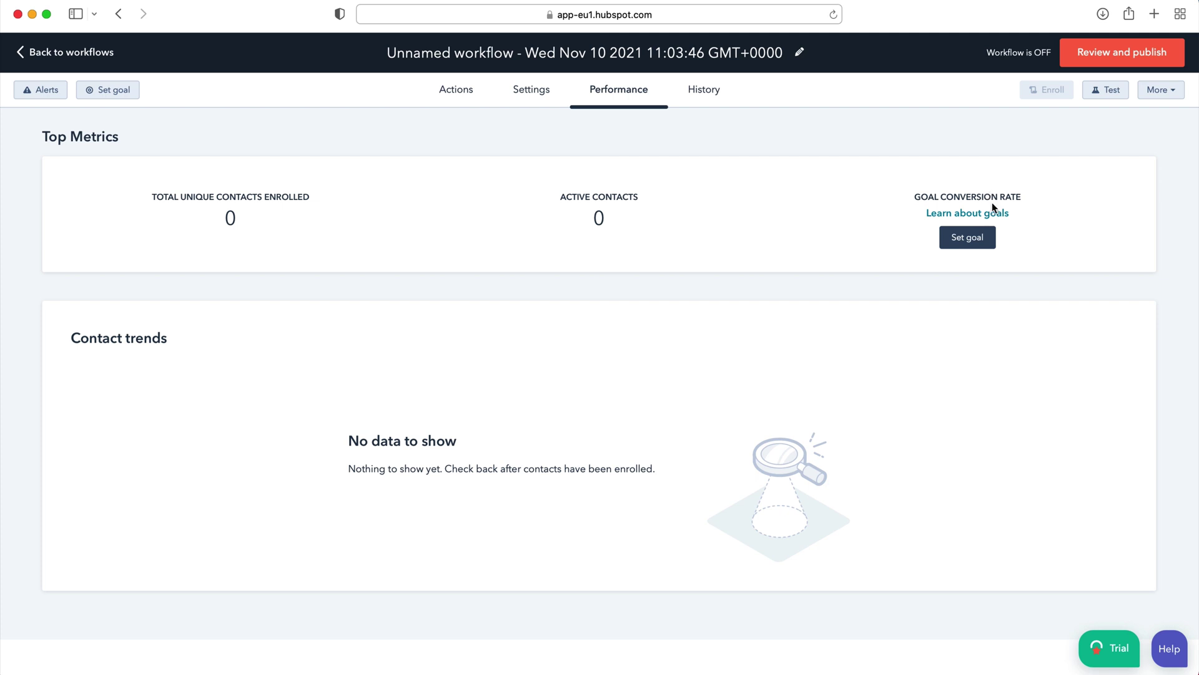
left_click(977, 246)
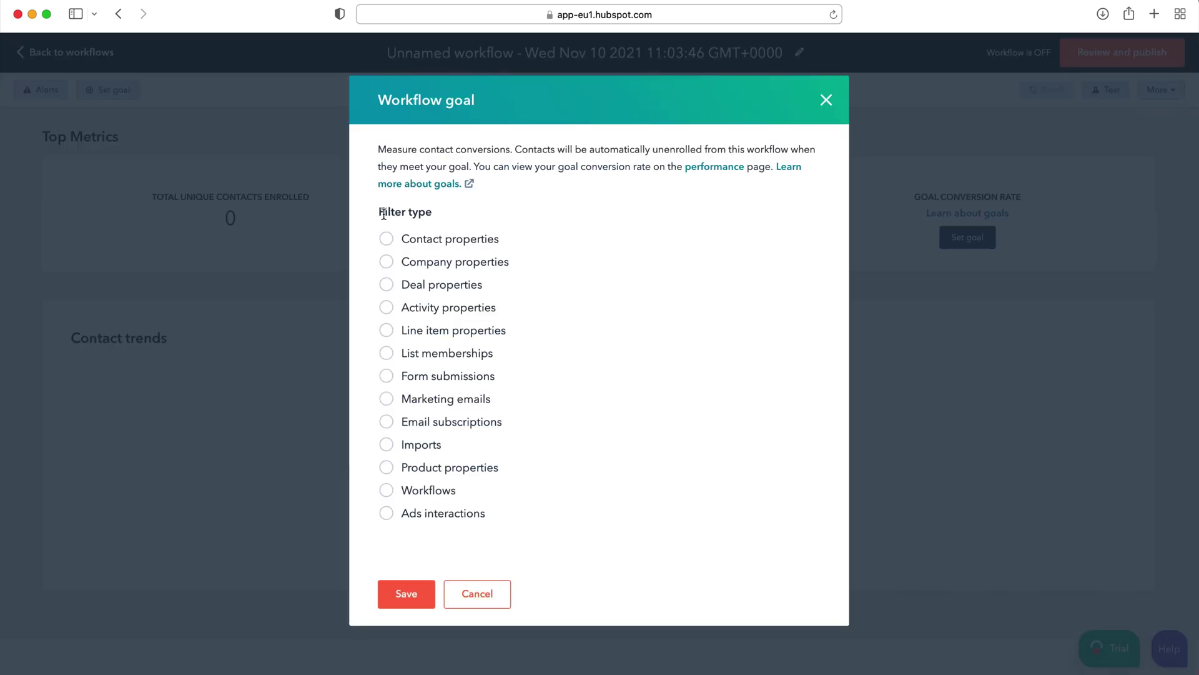
left_click(825, 101)
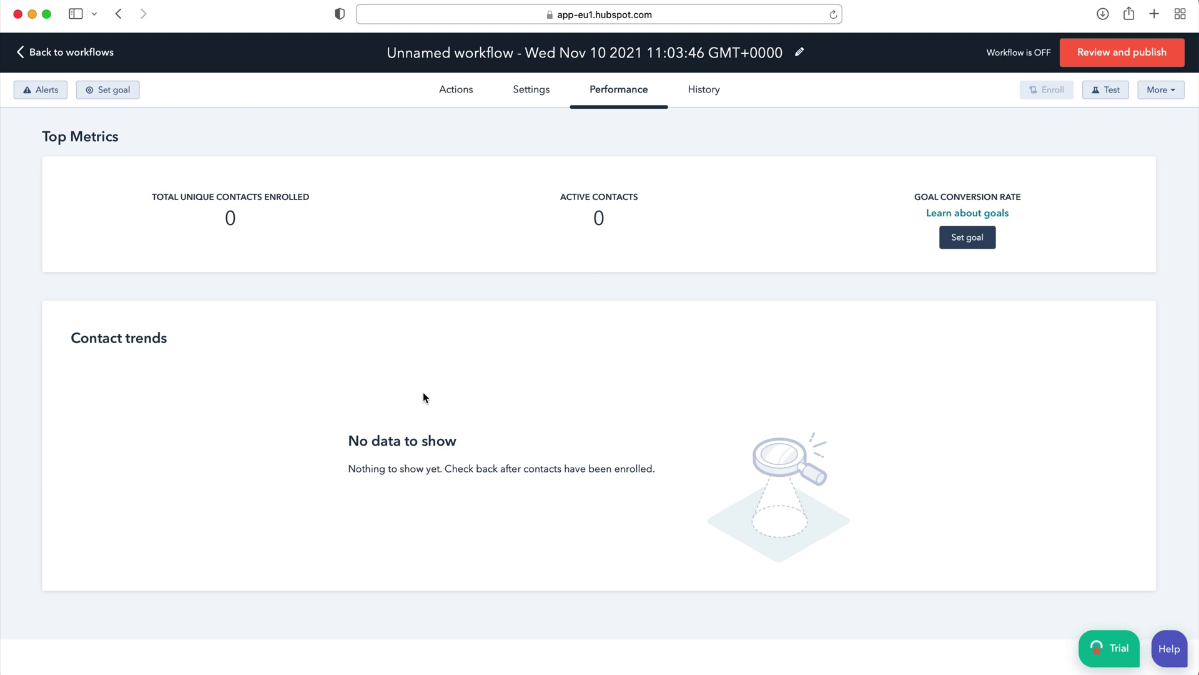
left_click(705, 89)
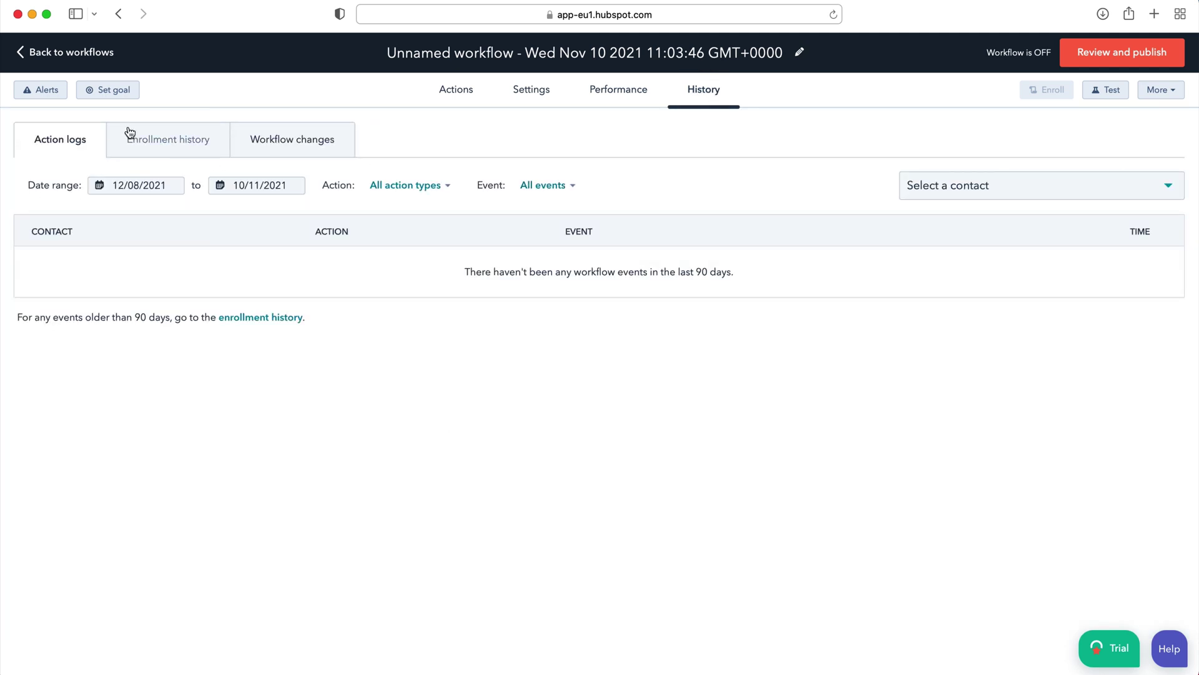
Check the Workflow changes and Action logs tabs, then rename the workflow 'Test Workflow'.
left_click(319, 140)
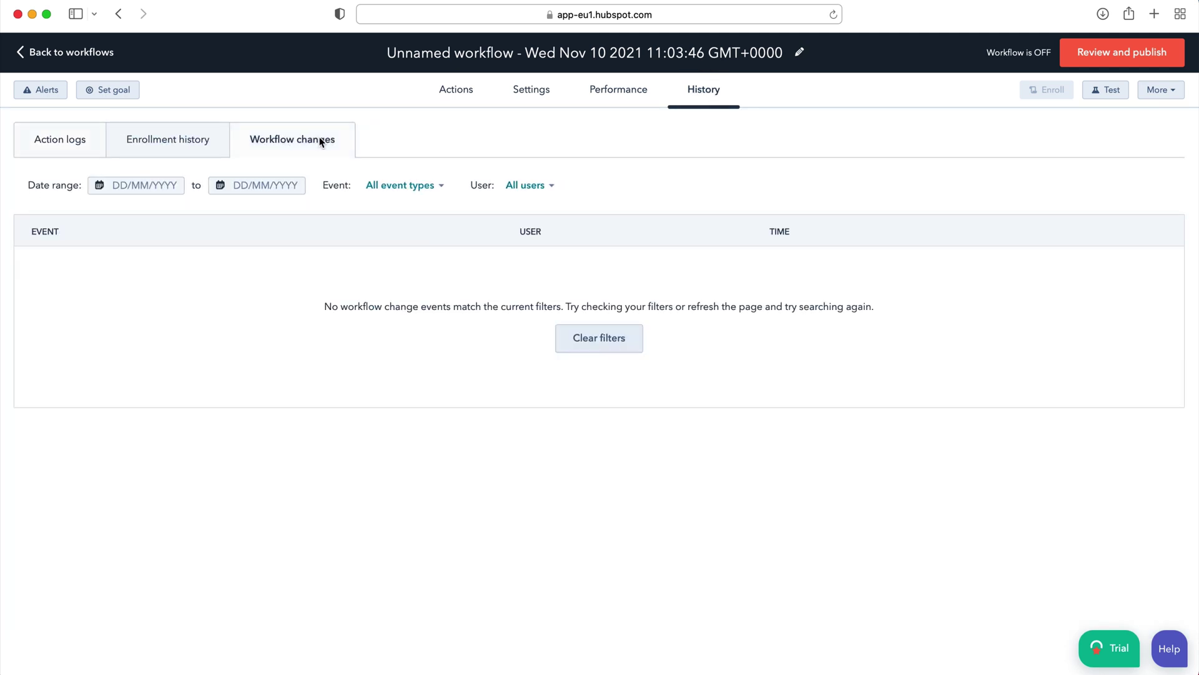
left_click(74, 150)
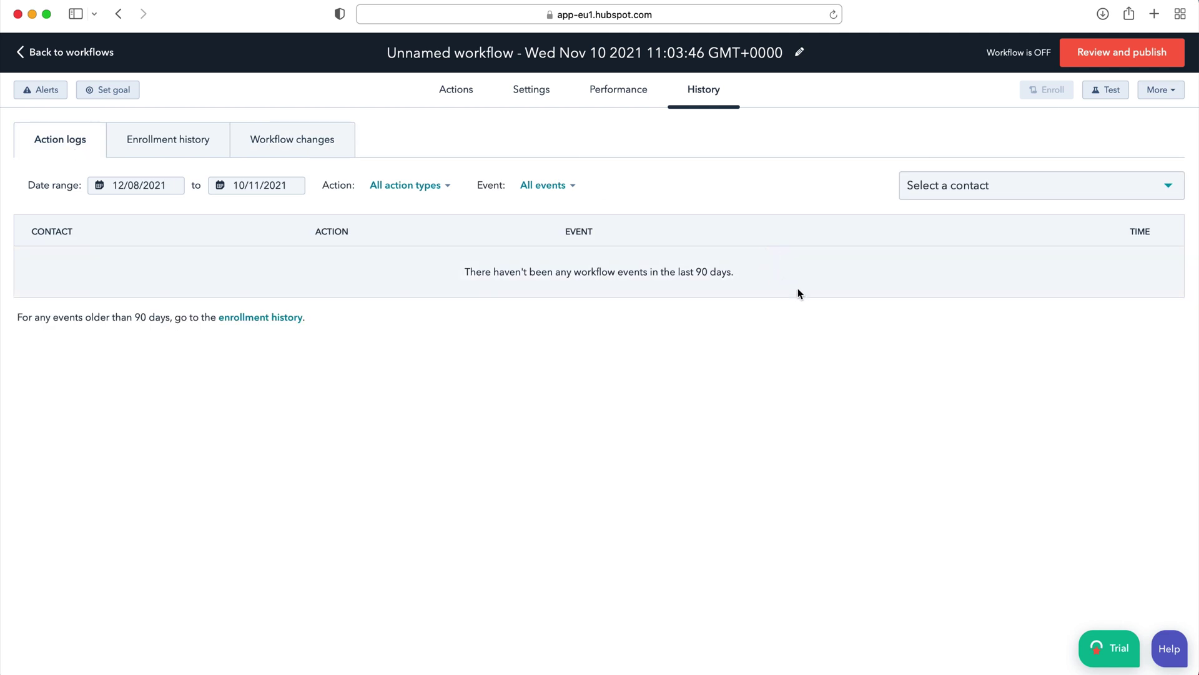
left_click(800, 54)
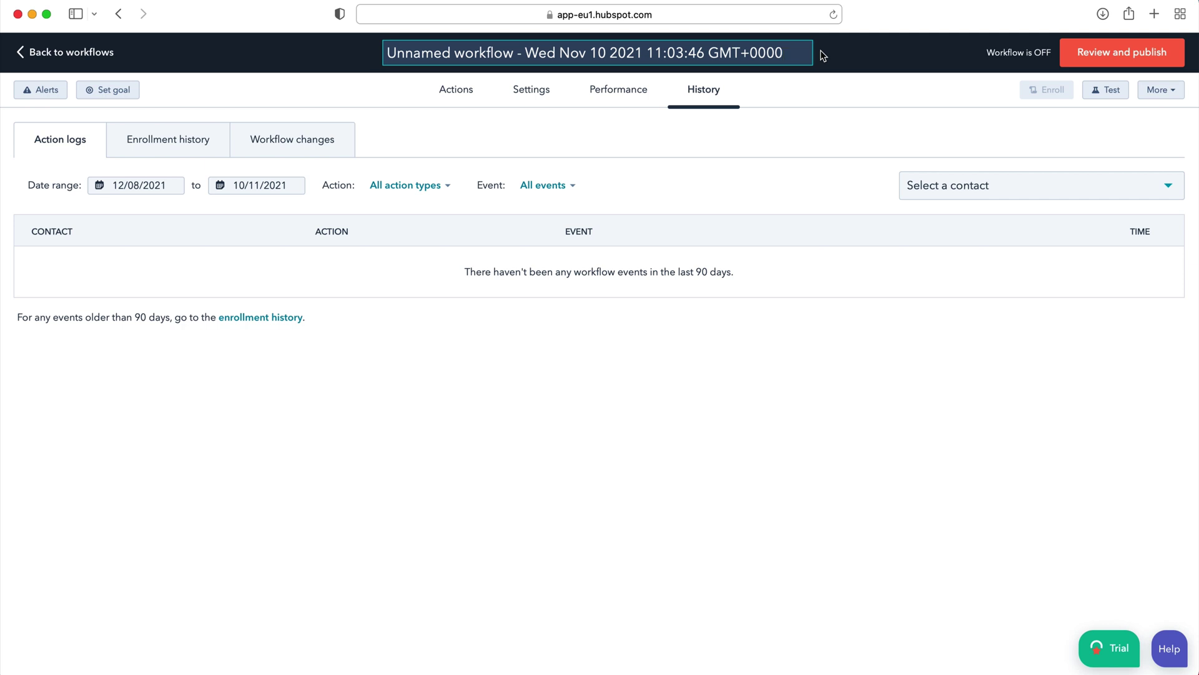
key("super+a")
key("BackSpace")
type("Test Wor")
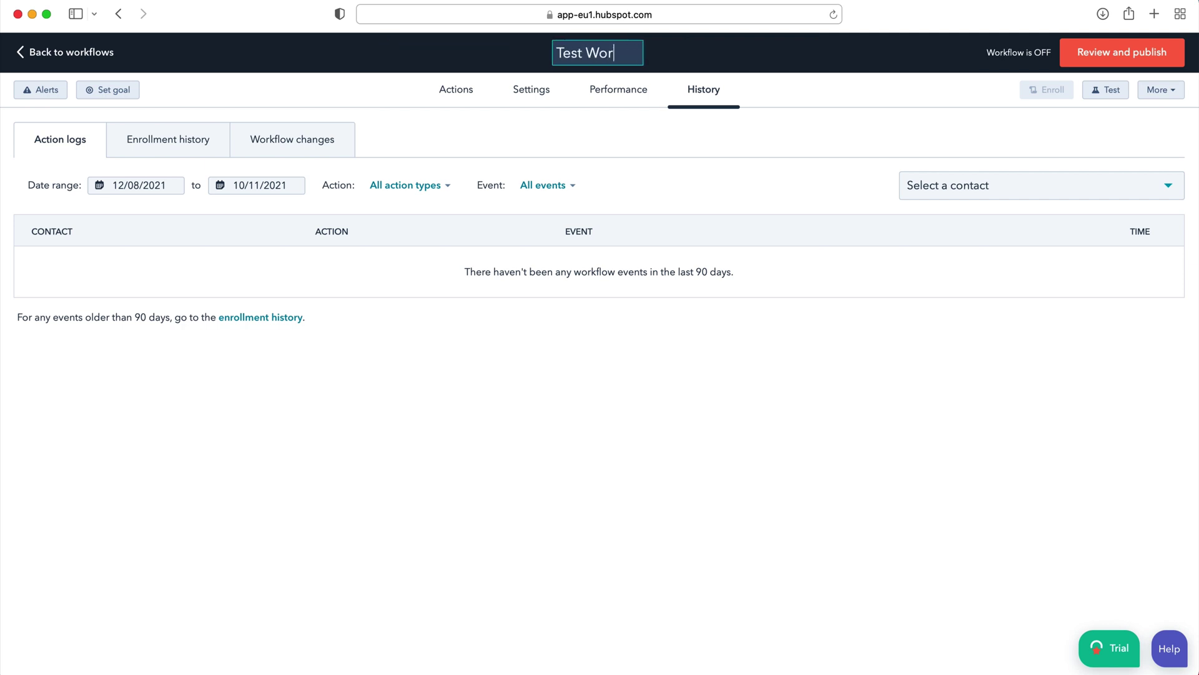
type("kflow")
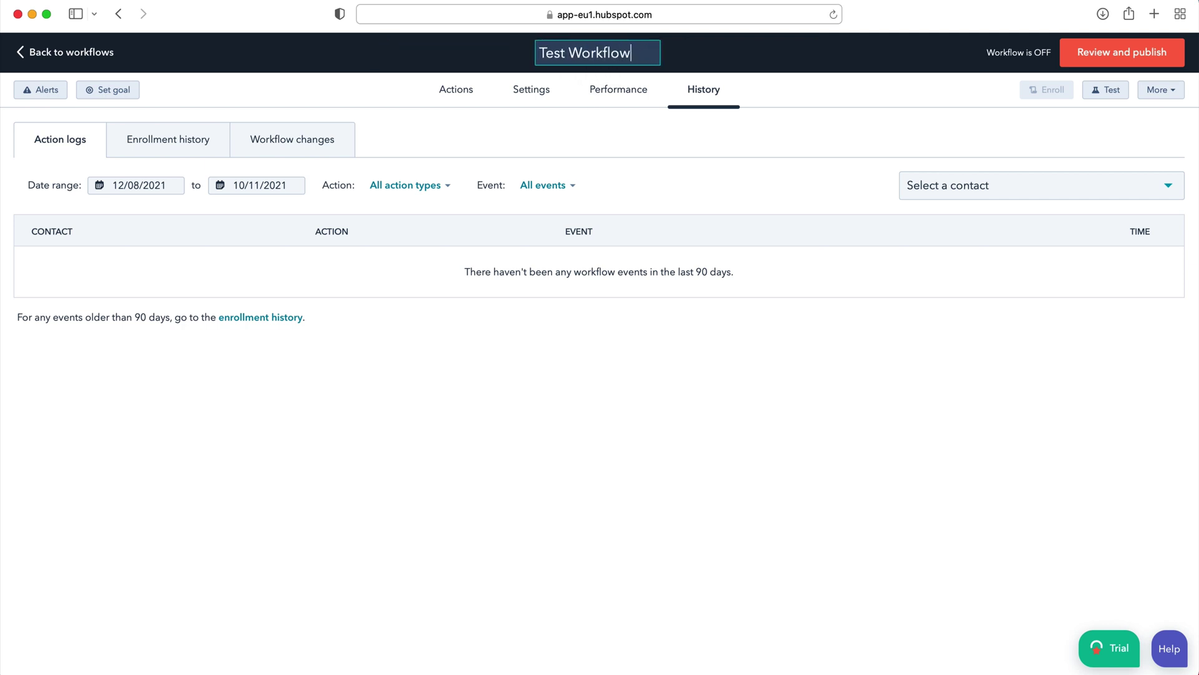
left_click(562, 120)
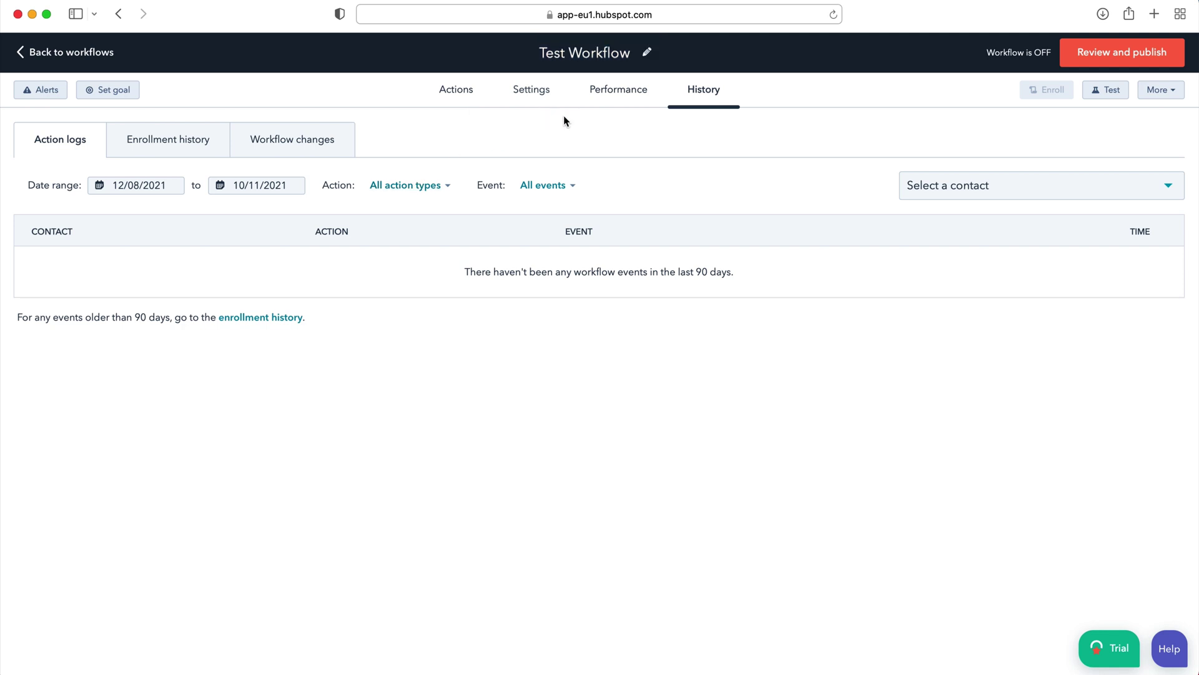
Publish Test Workflow, enrolling only contacts who newly meet the trigger, not the 202 existing ones.
left_click(1104, 55)
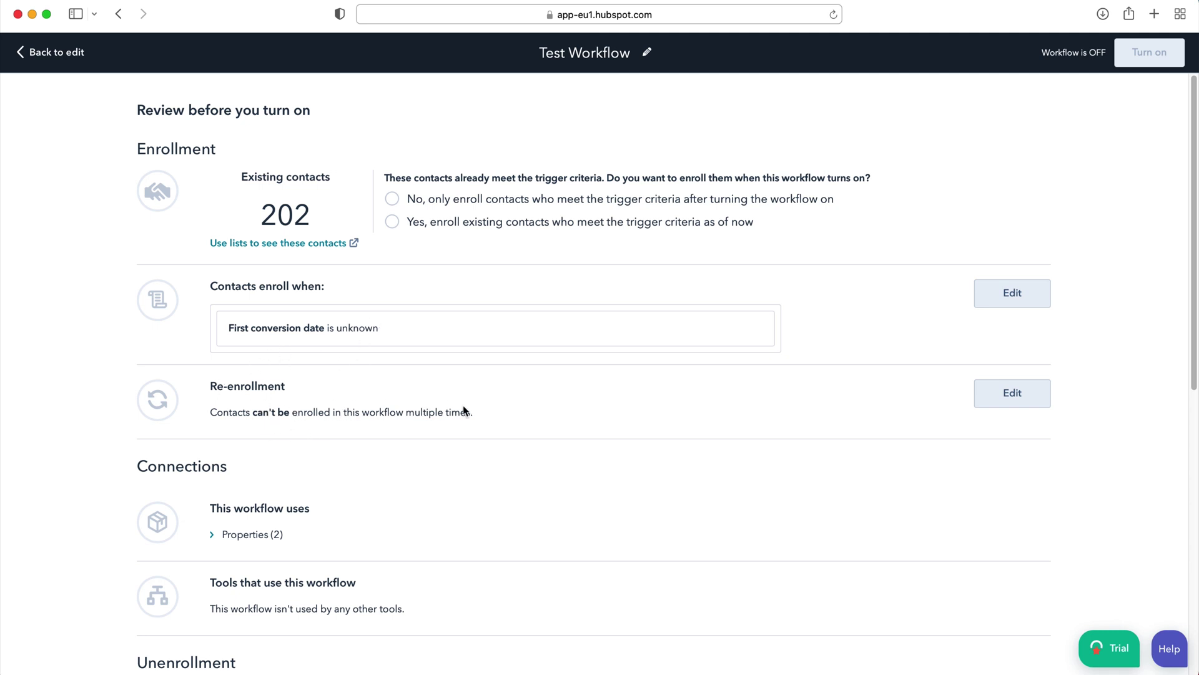
scroll(493, 482, "down", 8)
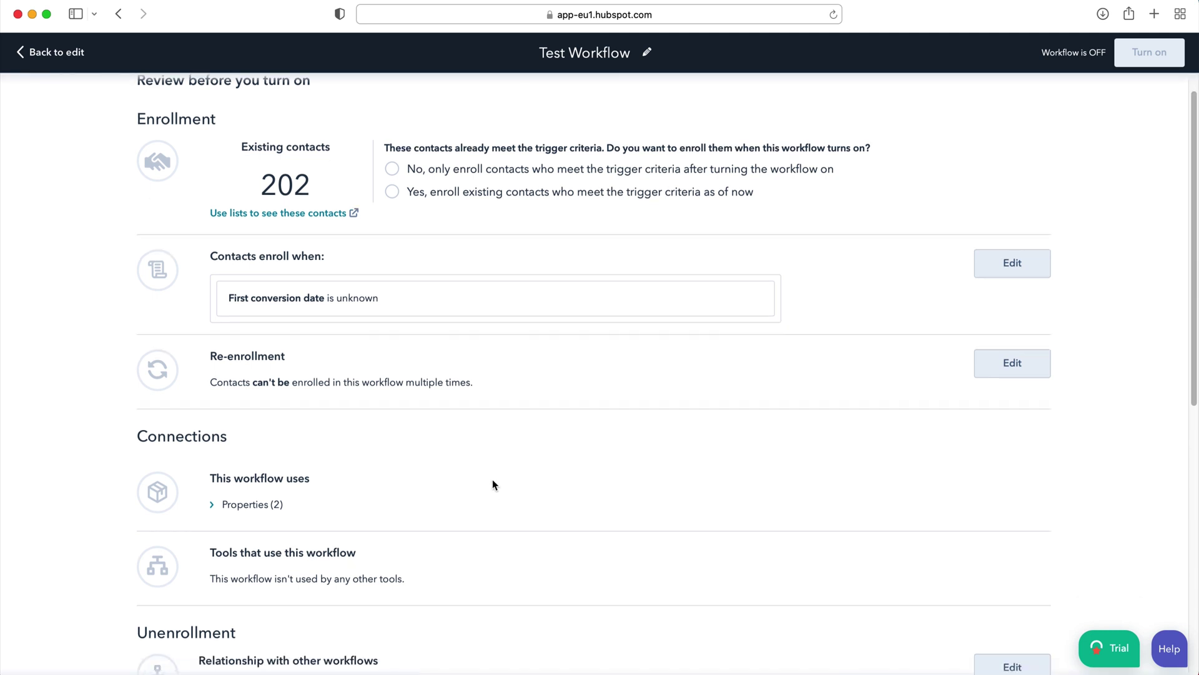
scroll(482, 522, "down", 2)
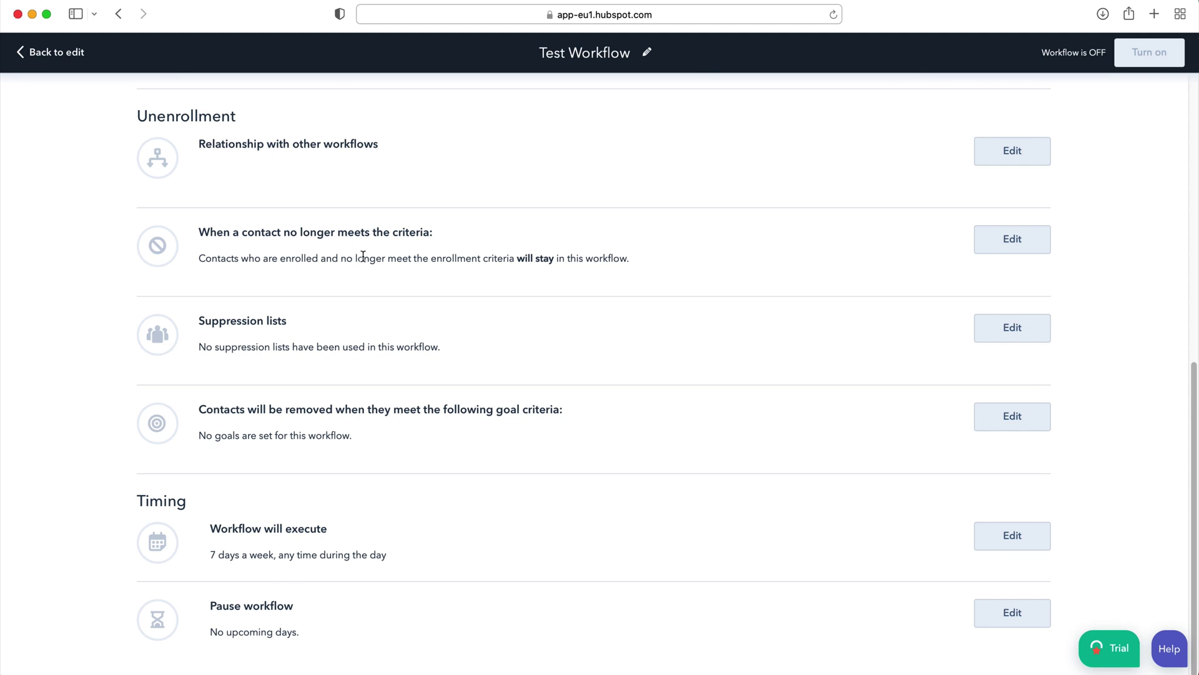
scroll(350, 445, "up", 10)
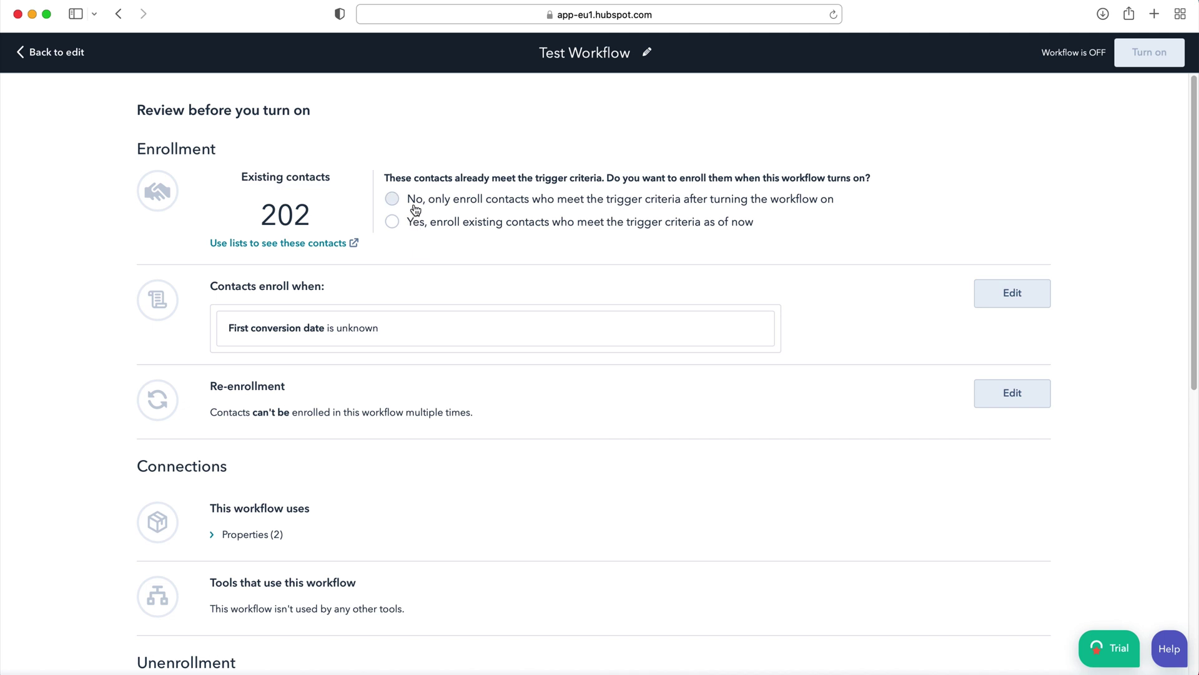
left_click(415, 208)
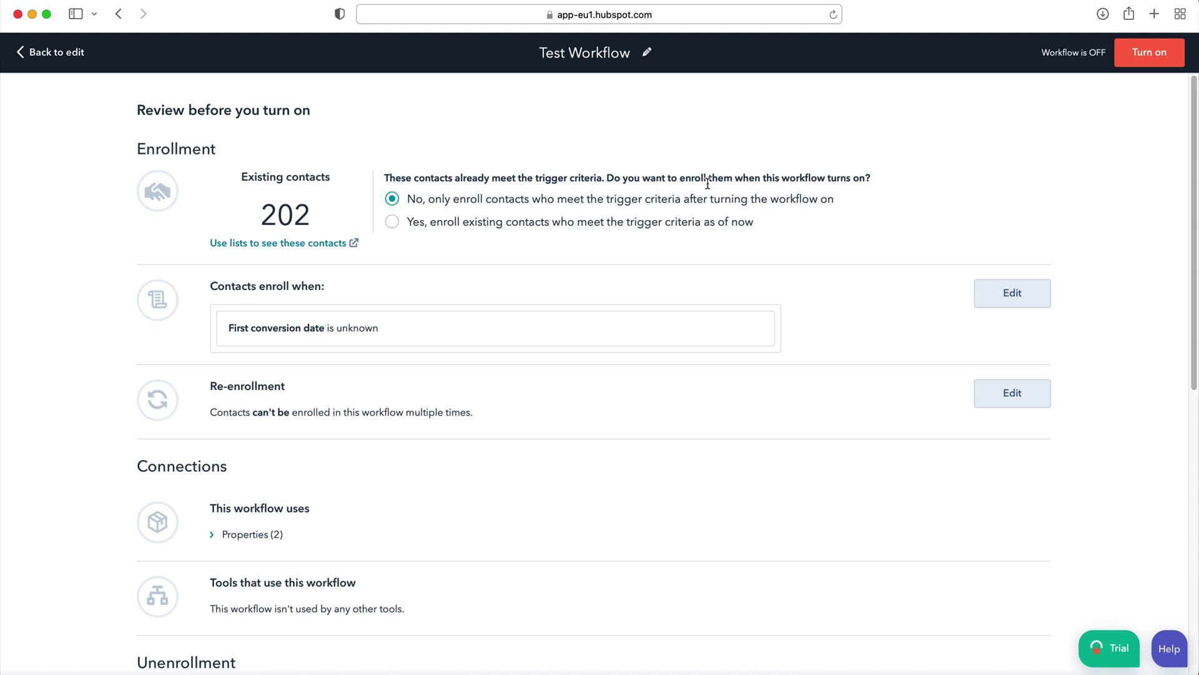
left_click(1147, 53)
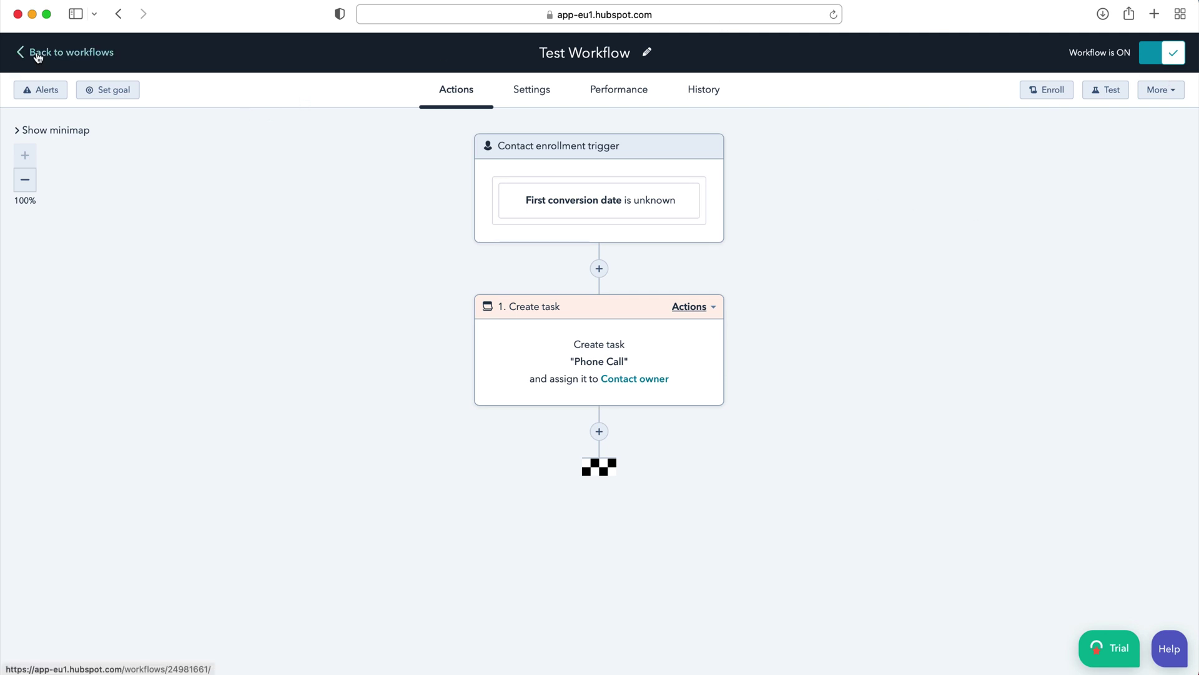
Go back to the Workflows list and open, then dismiss, Test Workflow's Actions menu.
left_click(38, 55)
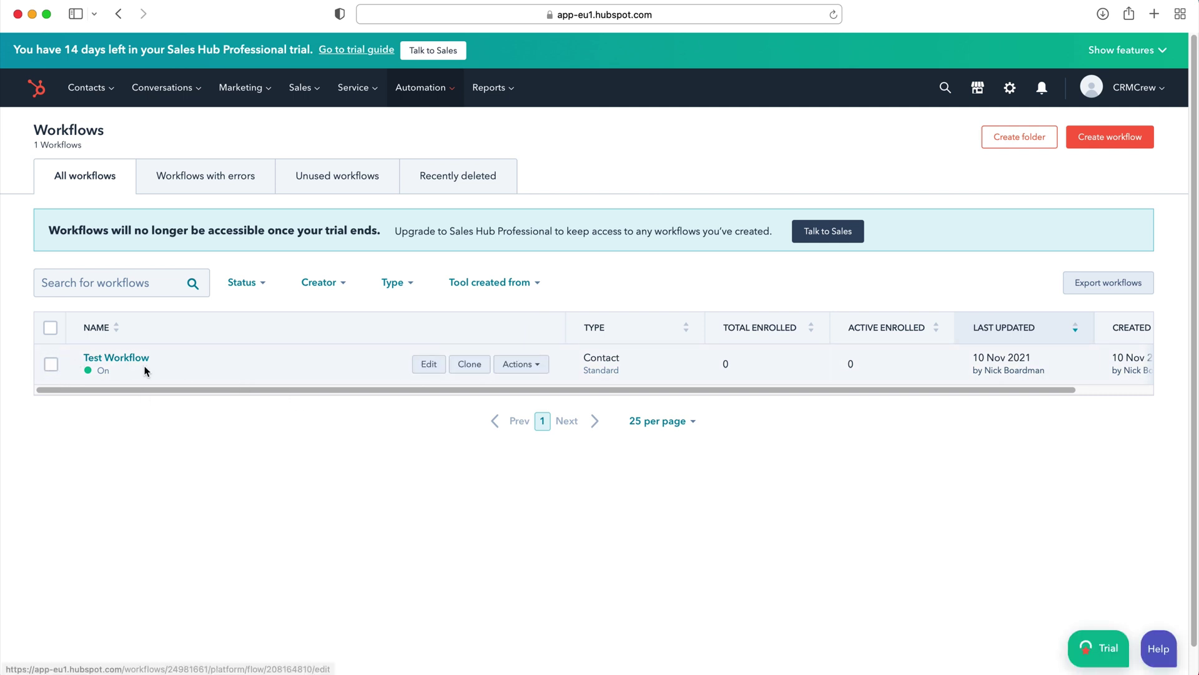
left_click(511, 368)
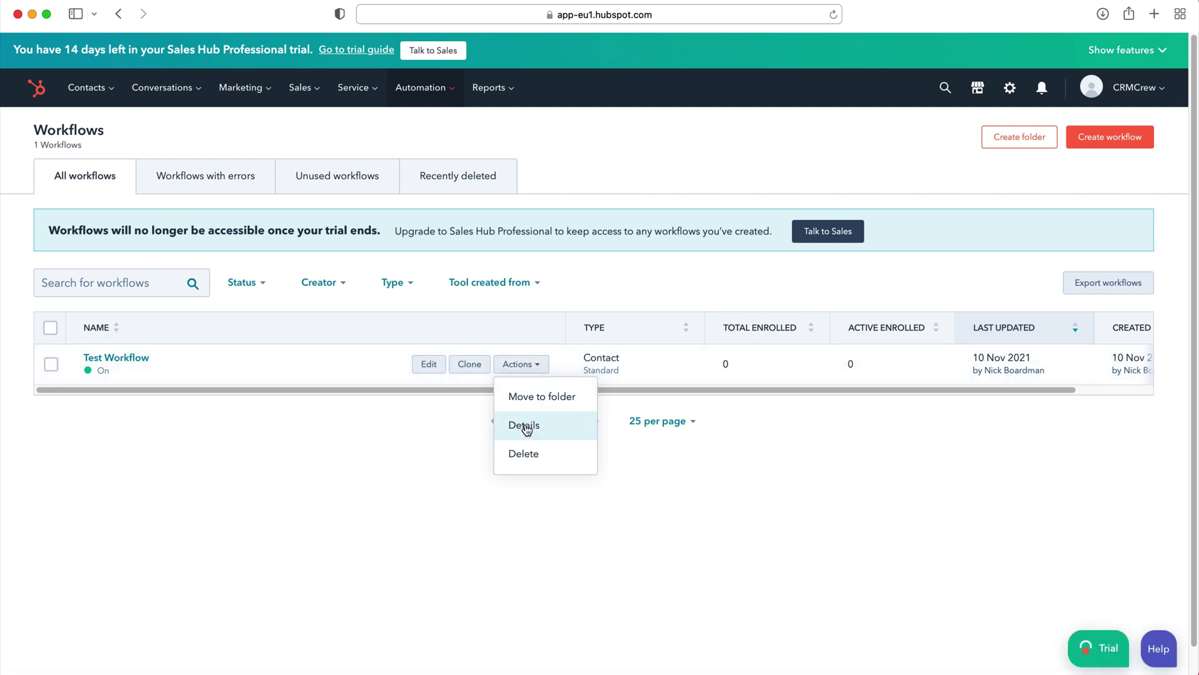
left_click(488, 365)
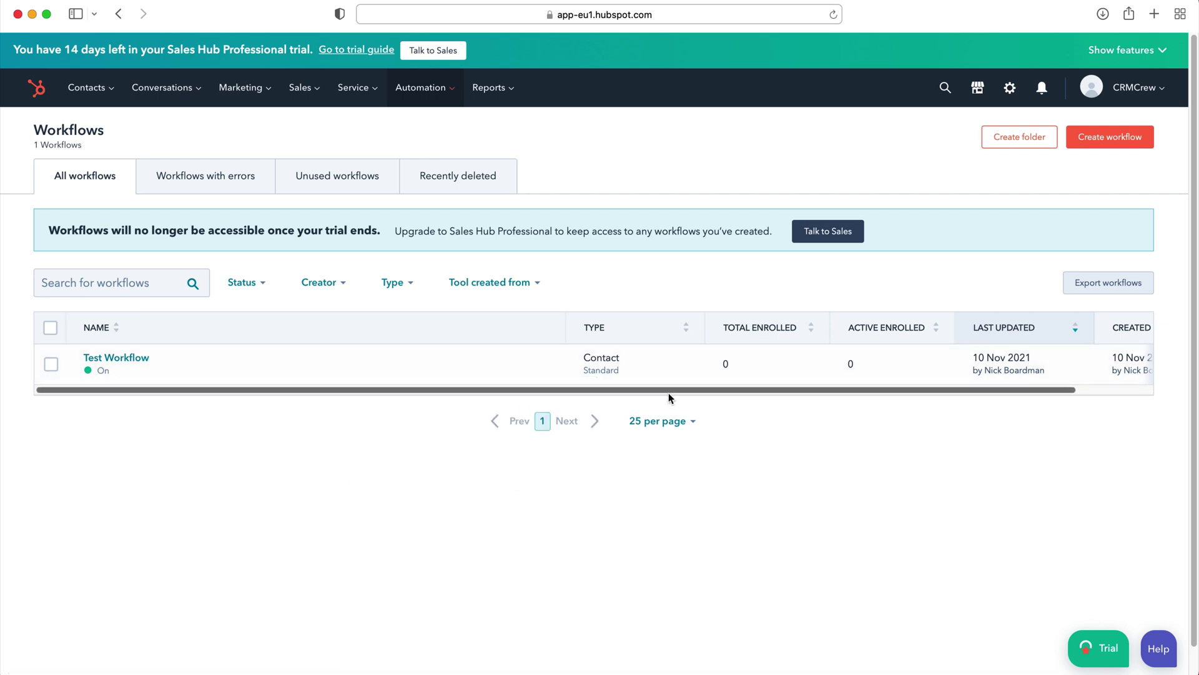
left_click_drag(669, 393, 500, 391)
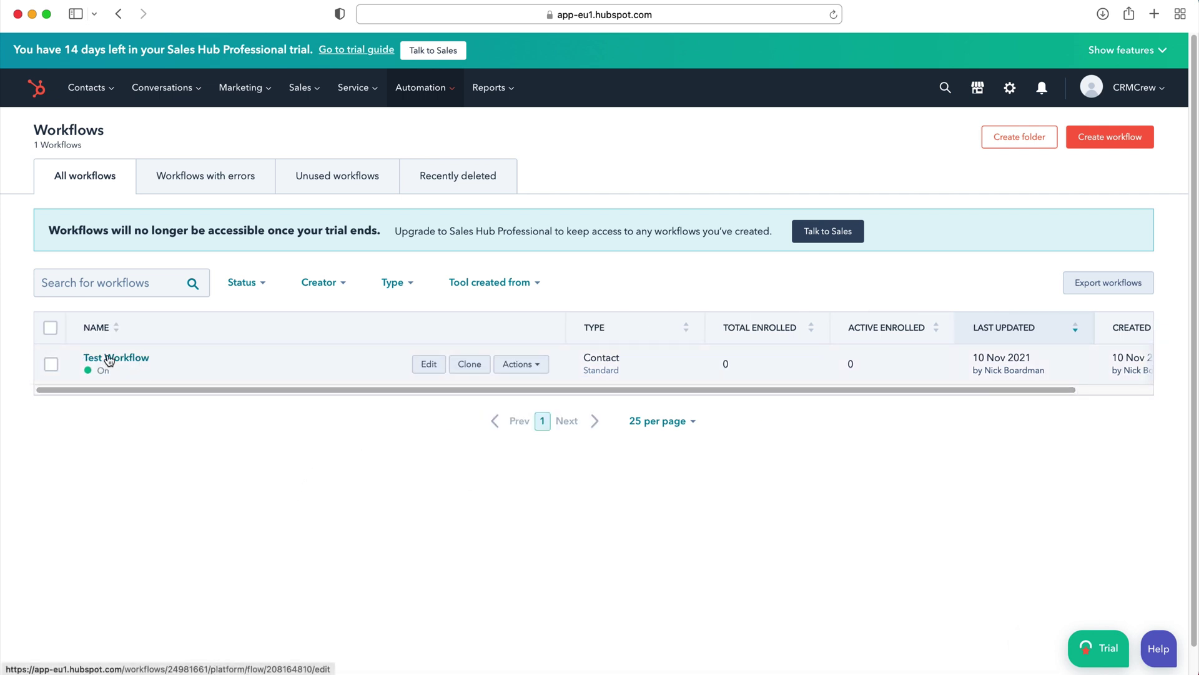
Select the Test Workflow row and open, then close, the Status filter without filtering.
left_click(52, 364)
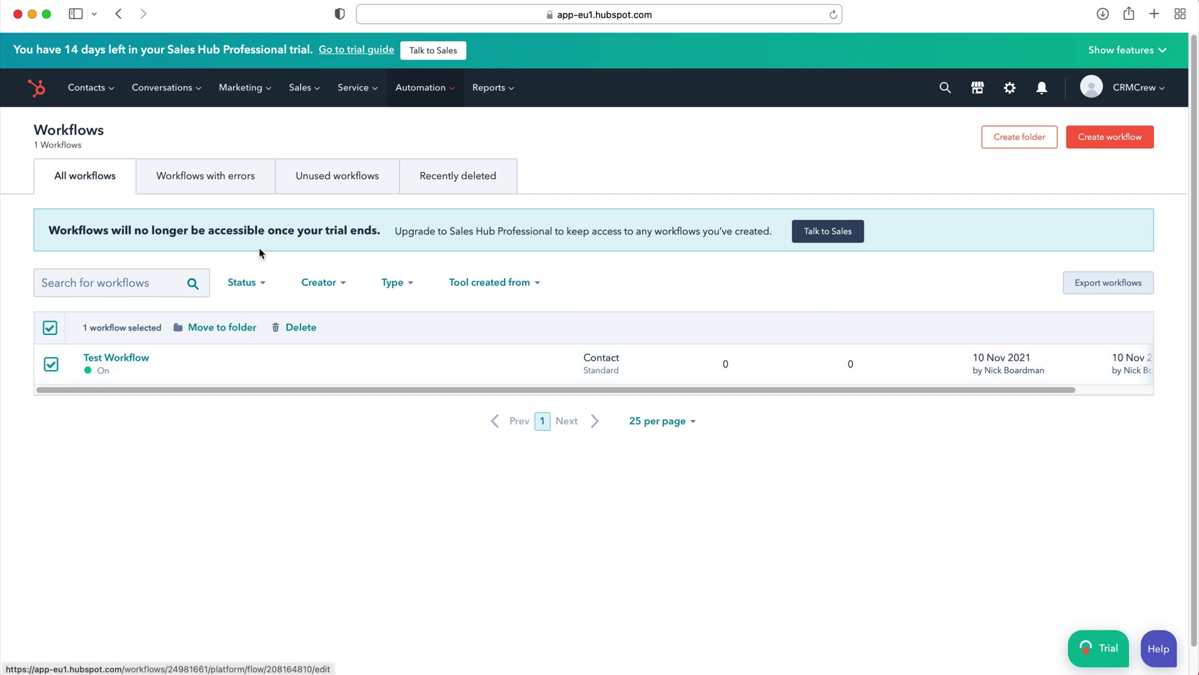
left_click(242, 282)
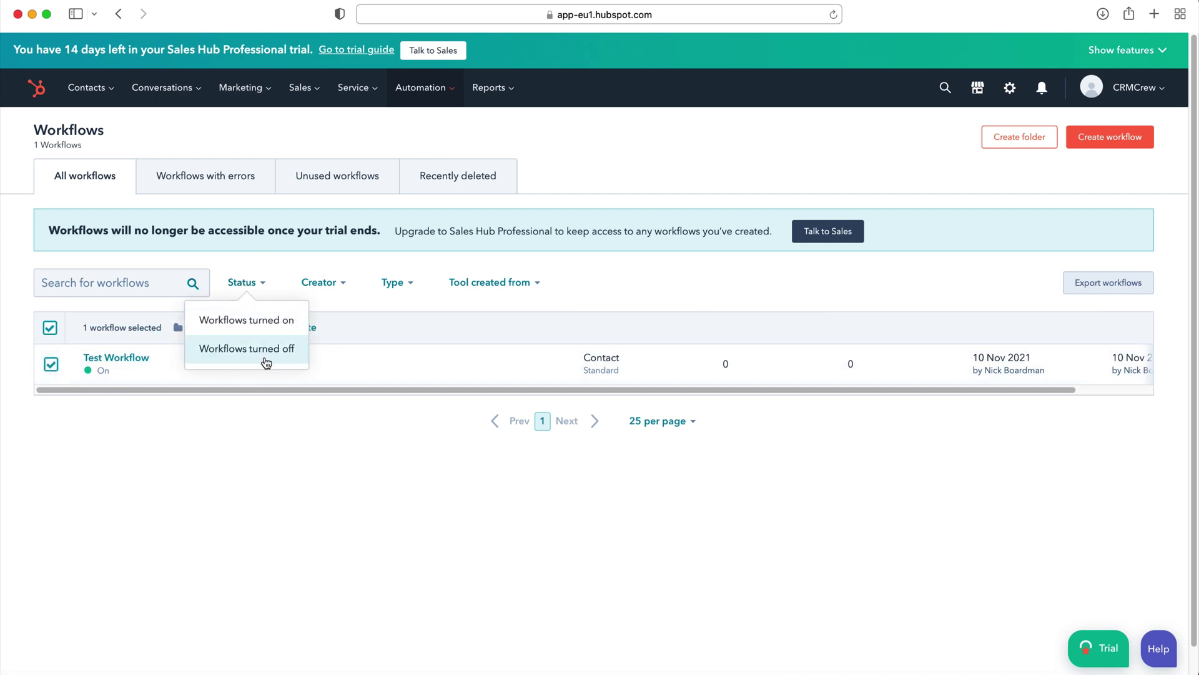
left_click(319, 472)
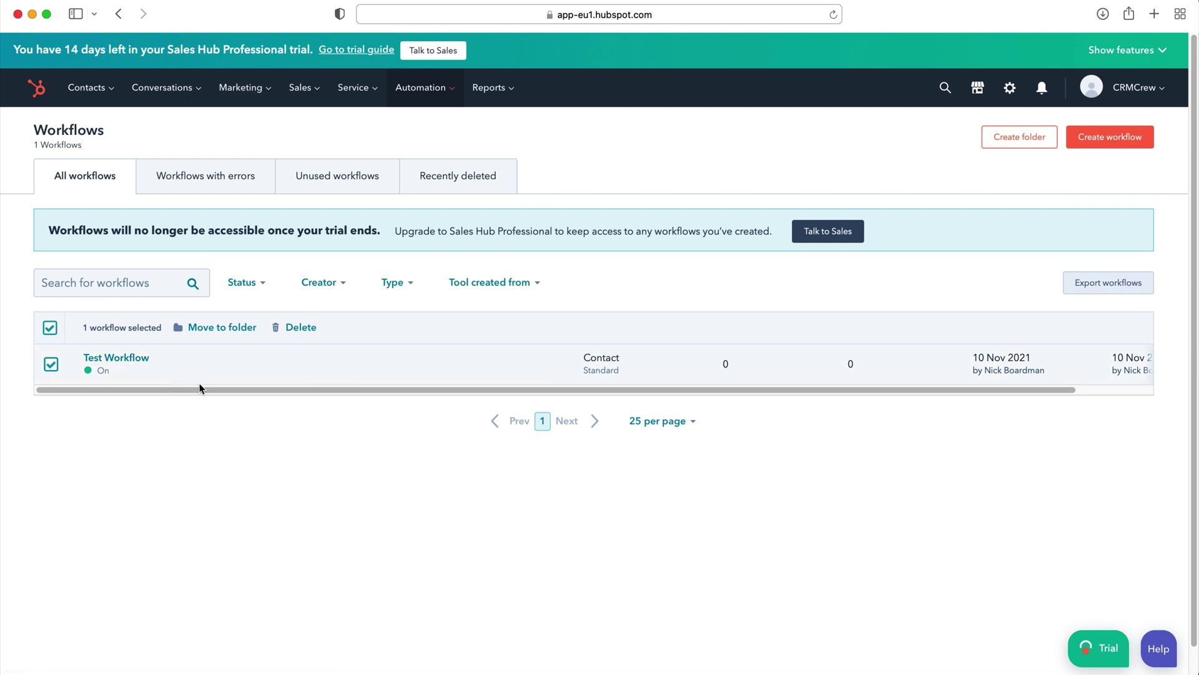
left_click(51, 363)
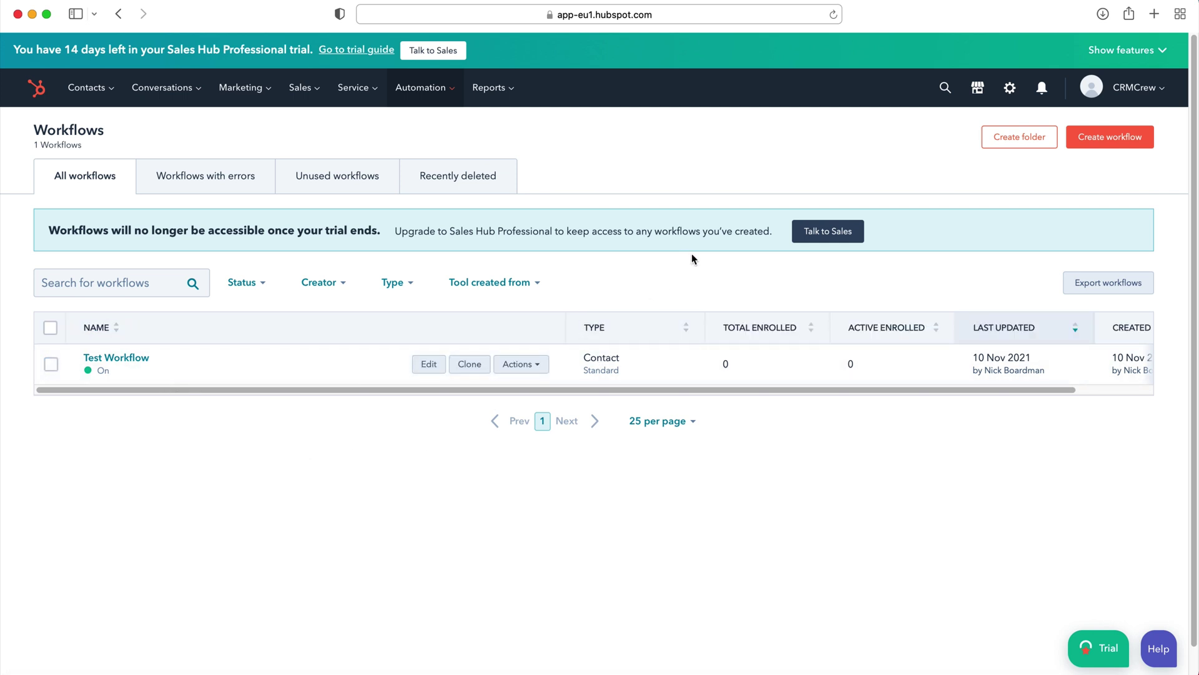